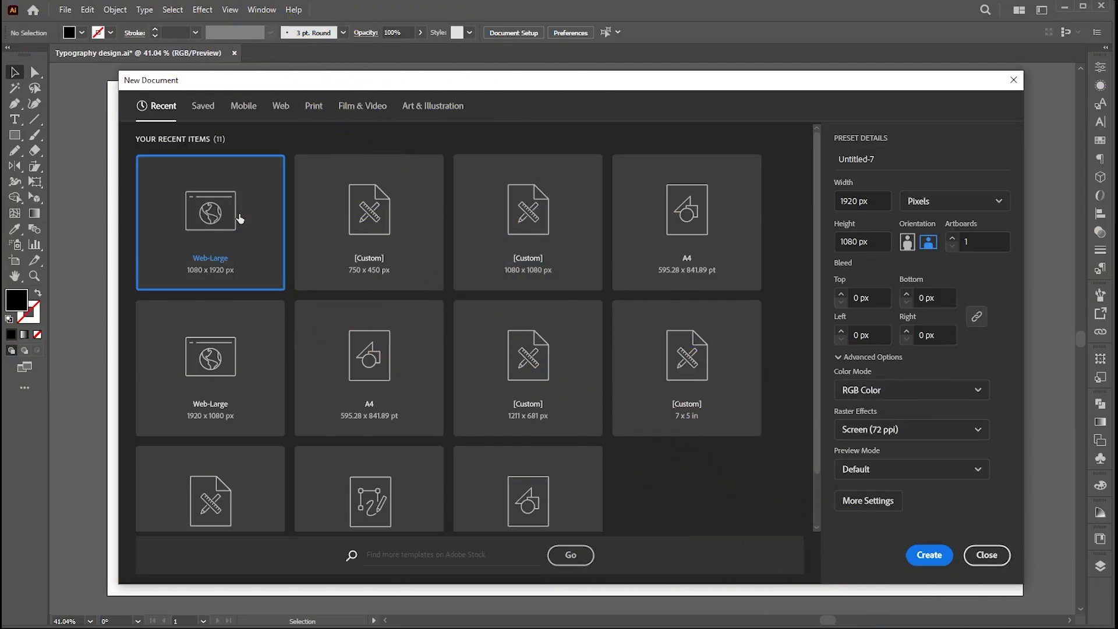
Create a new 1920 × 1080 px document, keeping the default width and height
click(872, 243)
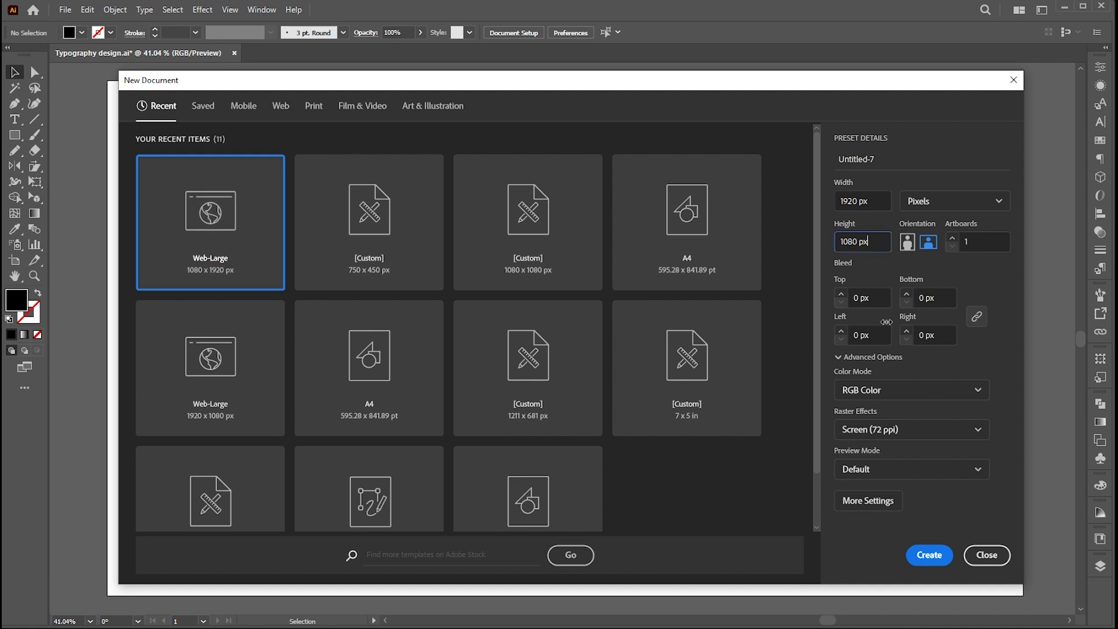
click(927, 553)
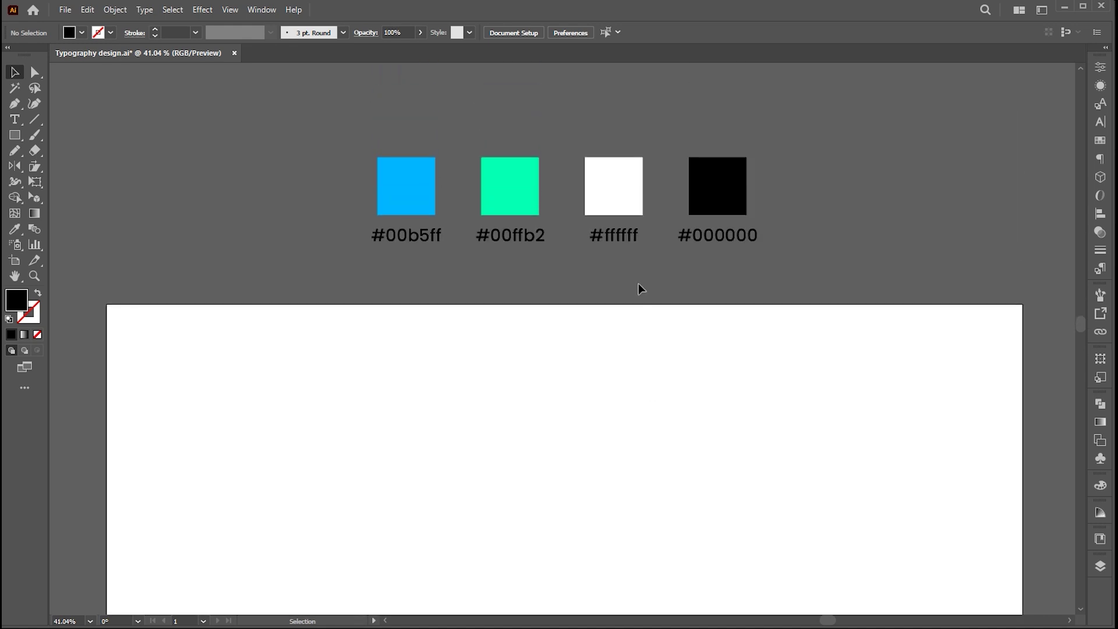
key(z)
drag(639, 290, 693, 340)
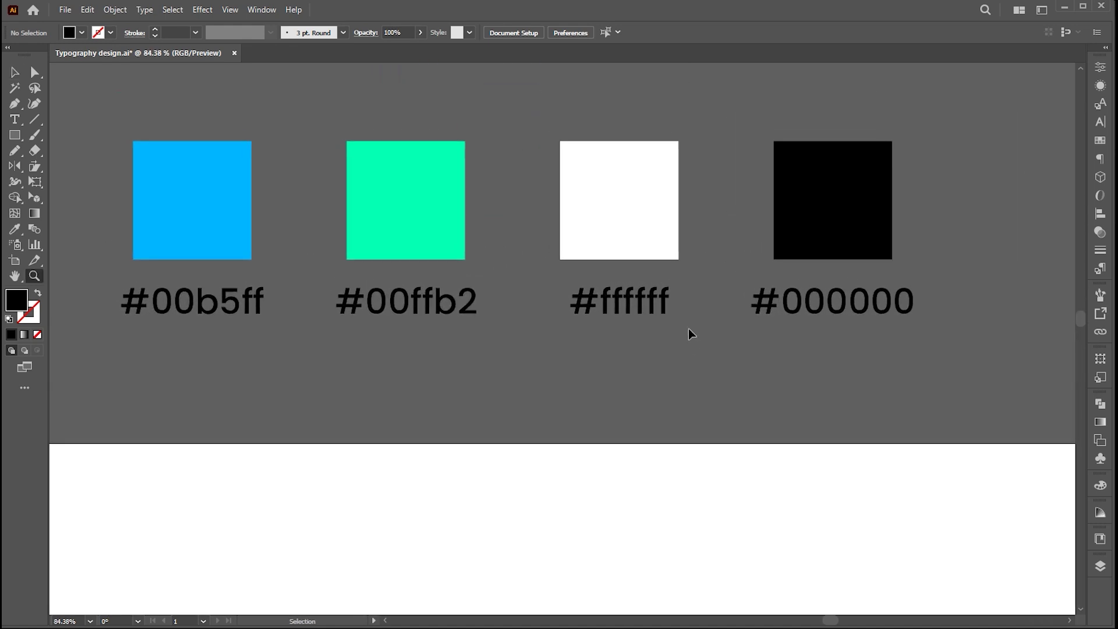
key(ctrl+0)
alt+click(687, 334)
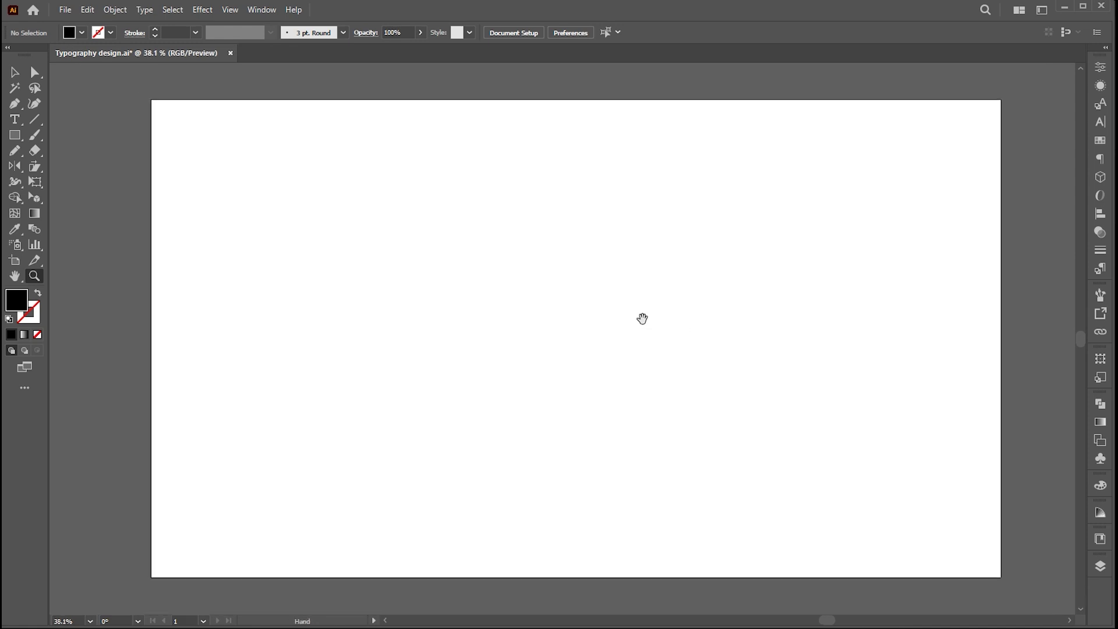
key(v)
Draw a black 1920 × 1080 px rectangle centred horizontally and vertically on the artboard
click(20, 139)
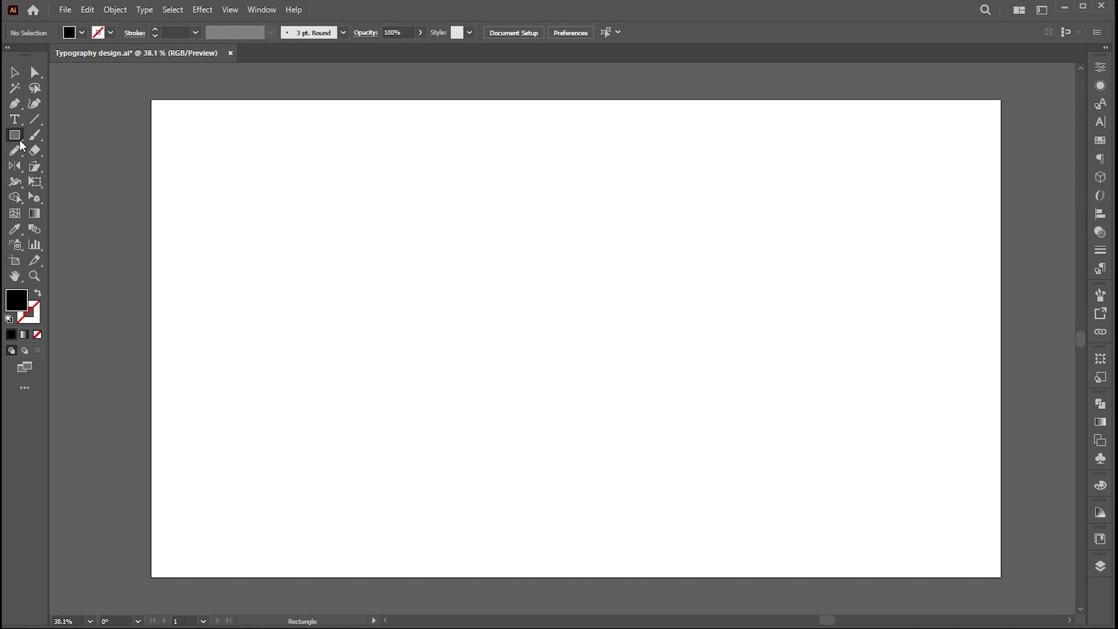
click(536, 289)
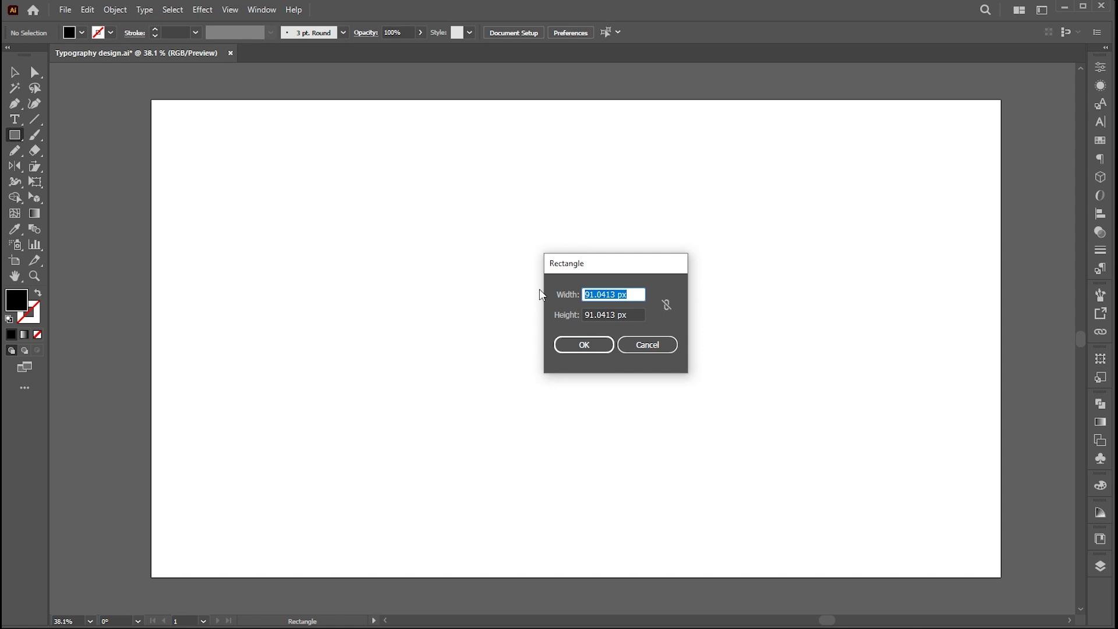
text(1920)
key(Tab)
text(10)
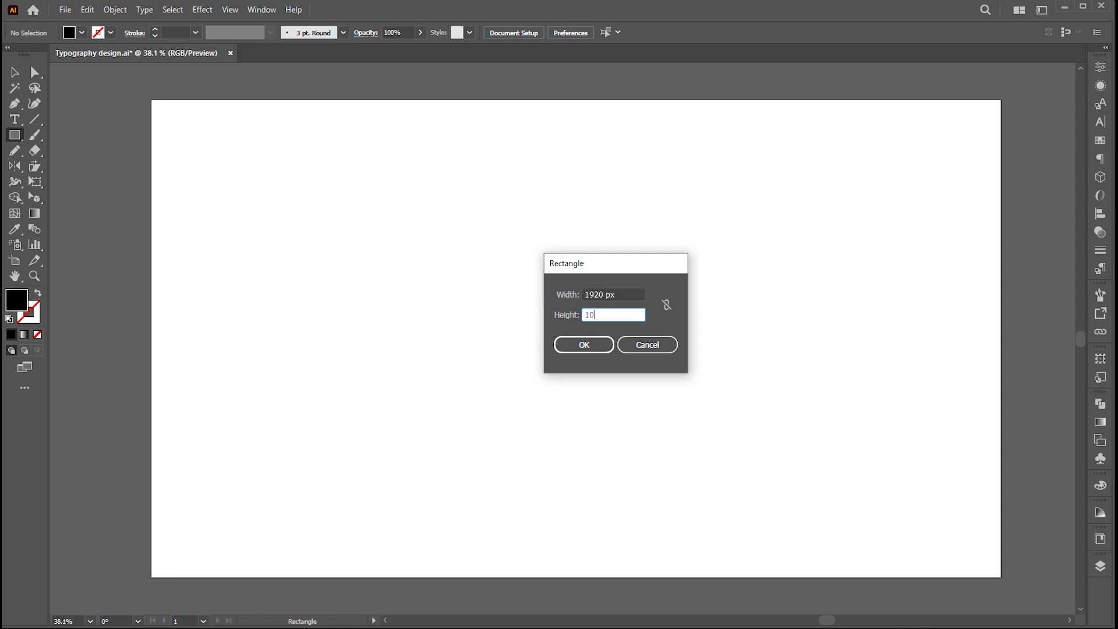
key(Return)
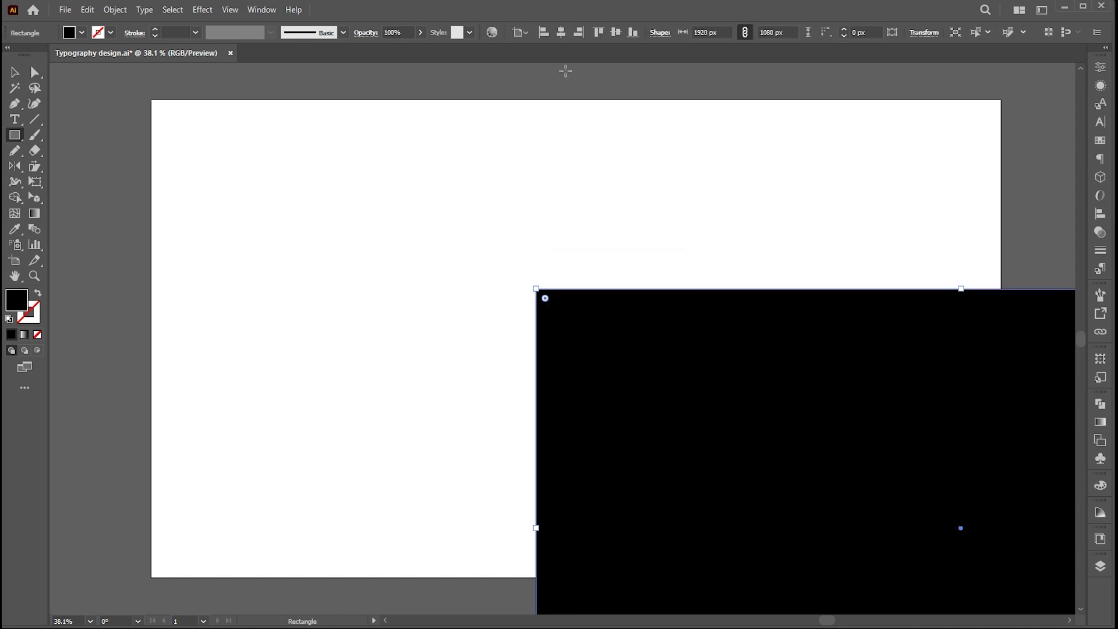
click(563, 32)
click(612, 34)
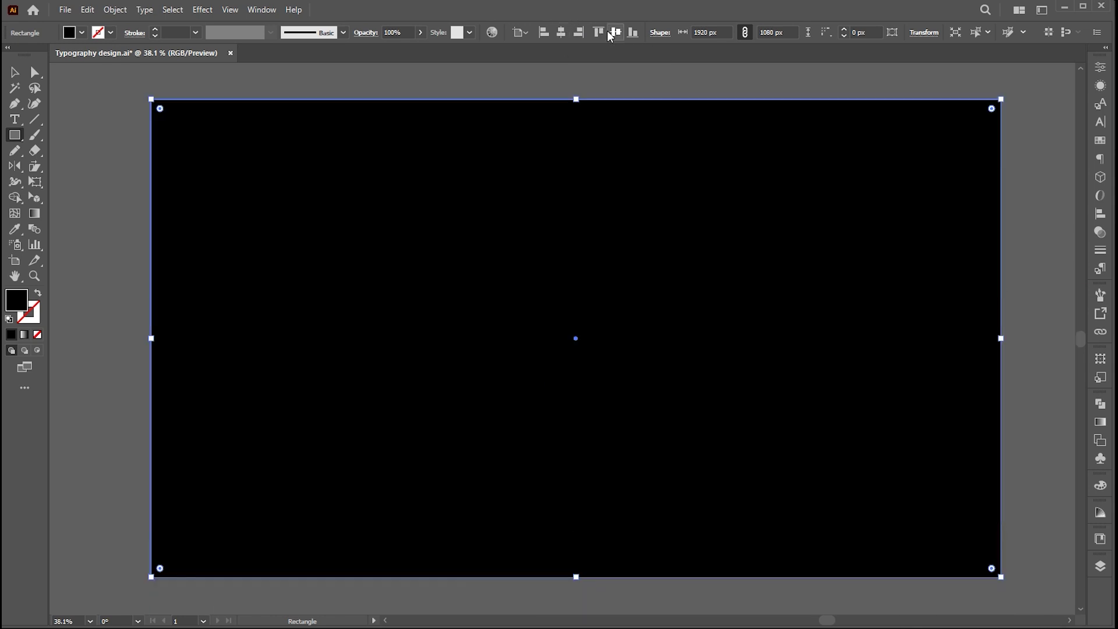
Lock the black background rectangle with Object > Lock > Selection and recentre the view
click(117, 11)
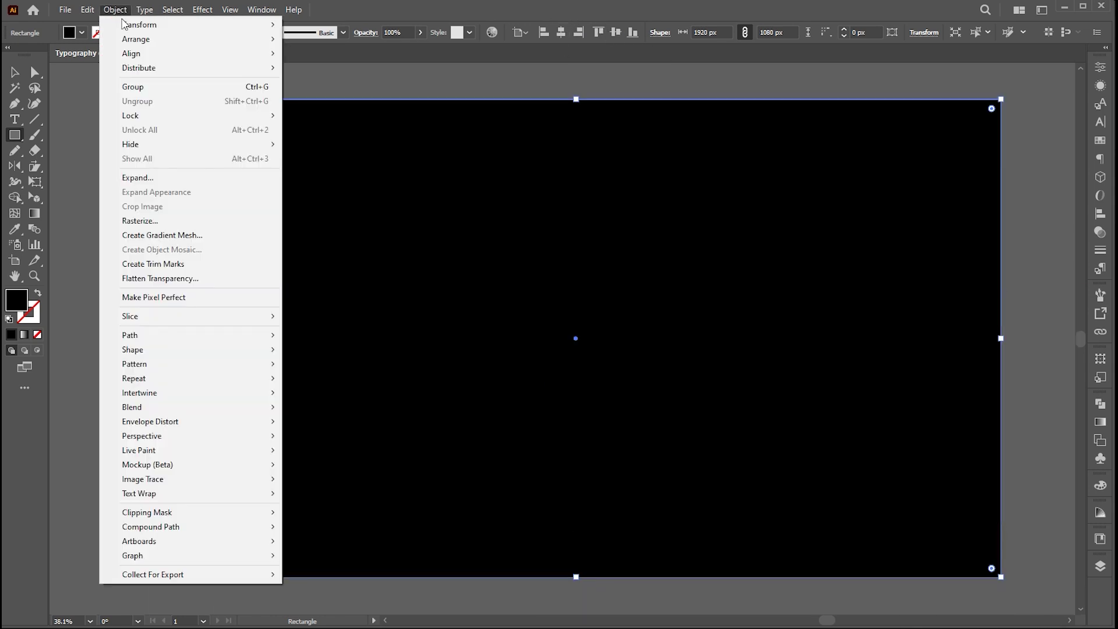
mouse_move(174, 115)
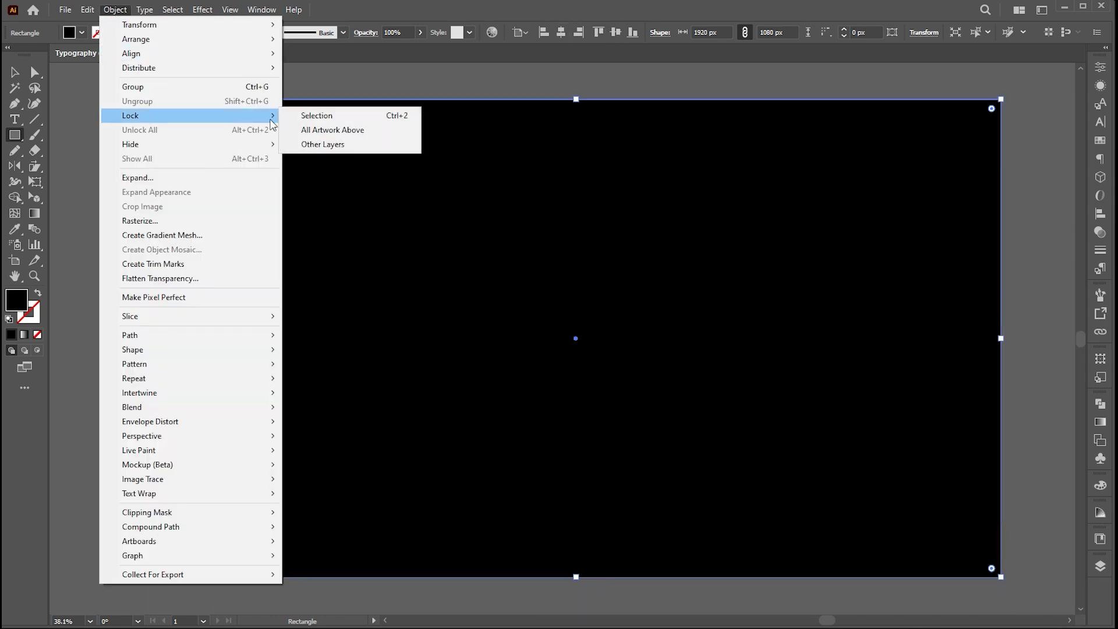
click(317, 115)
drag(395, 162, 377, 174)
scroll(472, 207, down, 1)
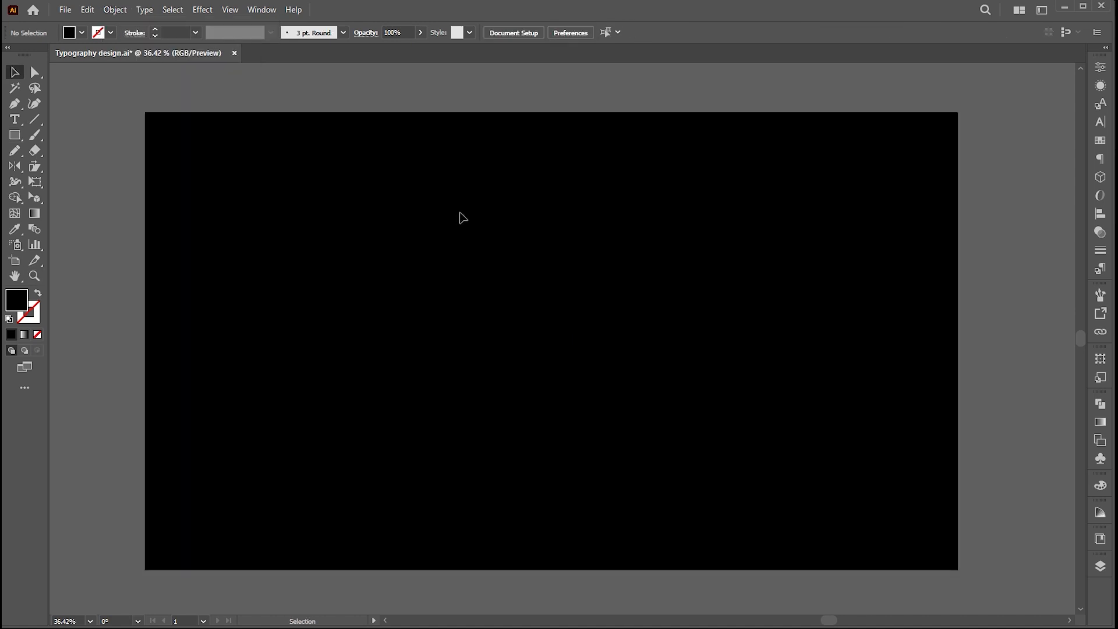
key(t)
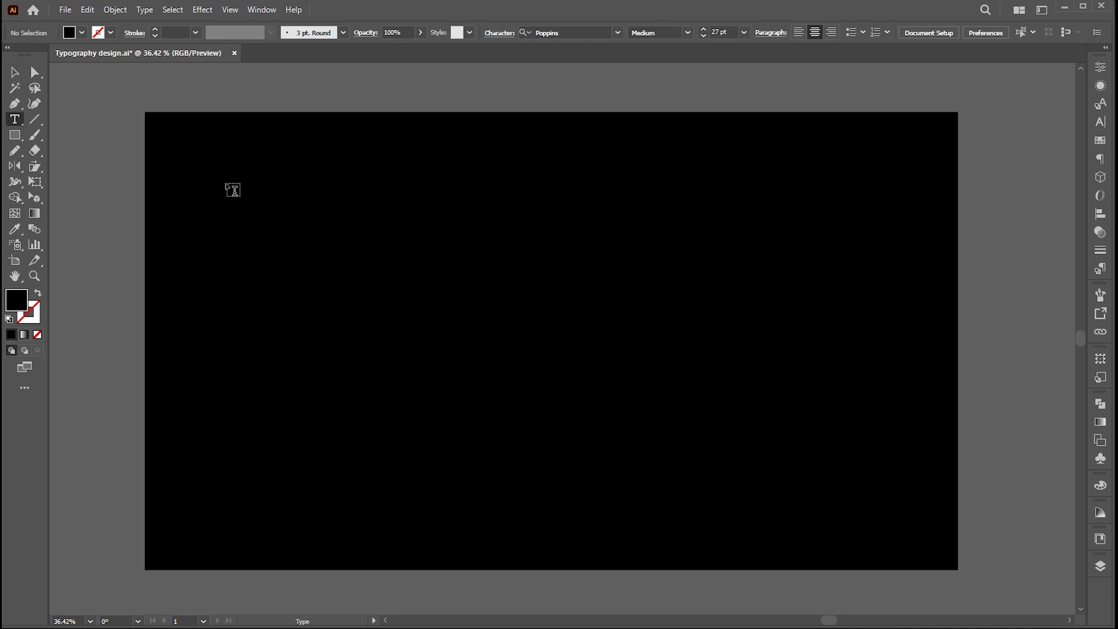
Add a text object with the word learn and give it a #ffffff white fill
click(448, 266)
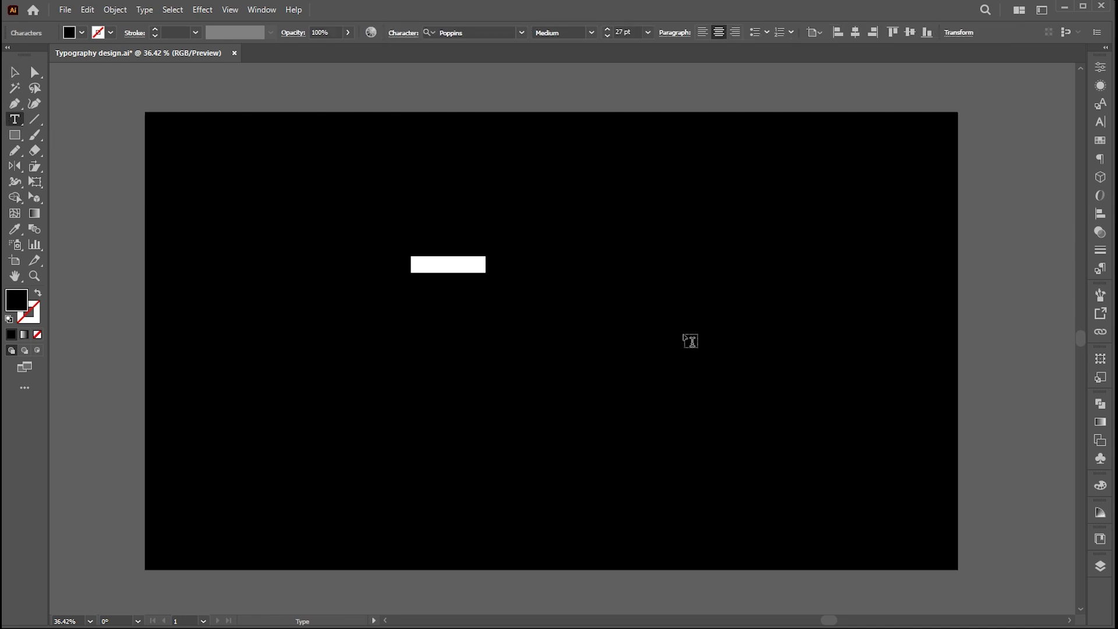
key(BackSpace)
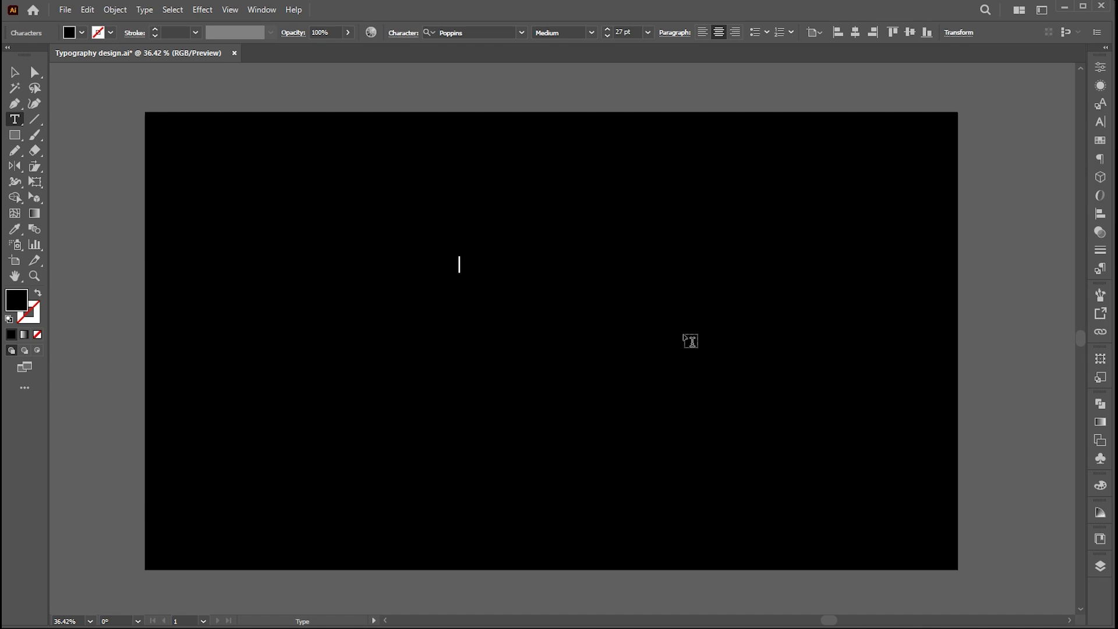
click(15, 73)
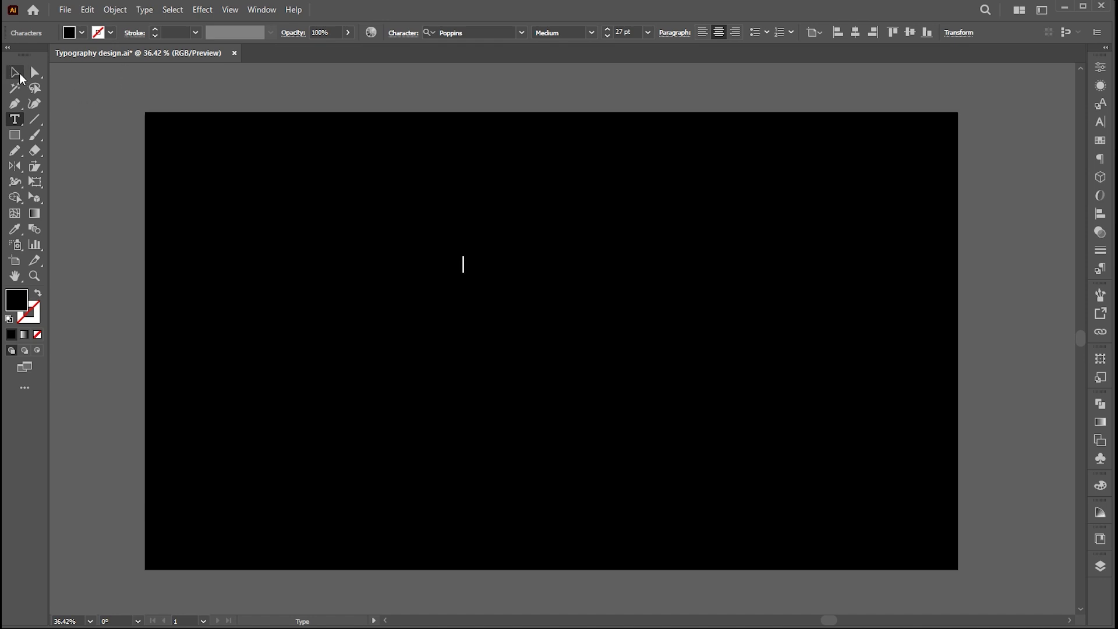
double_click(17, 308)
text(ffffff)
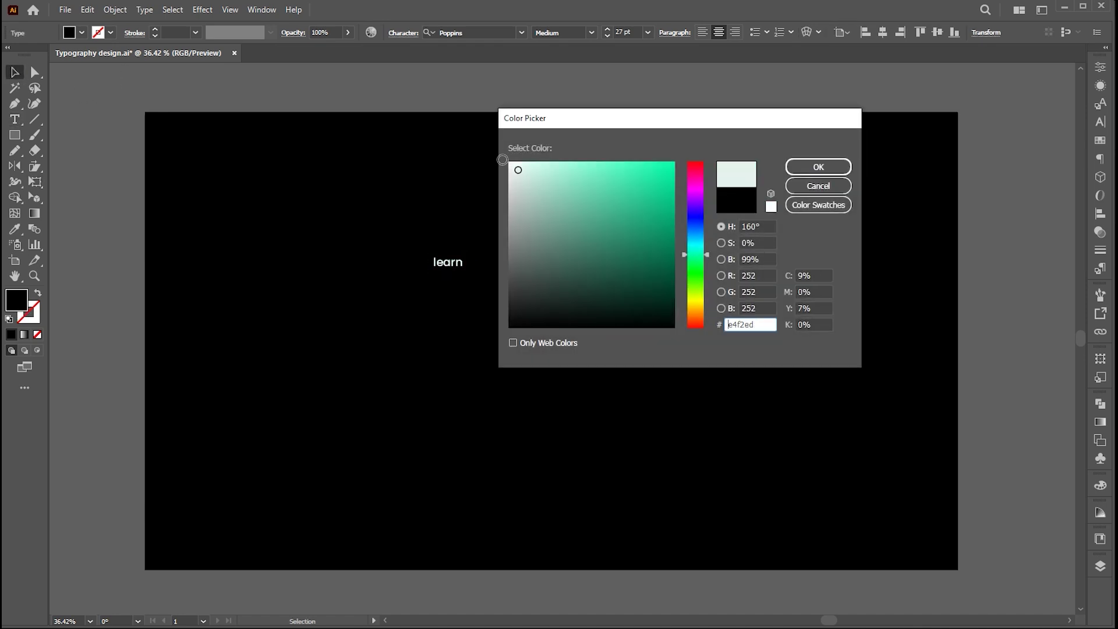
click(818, 167)
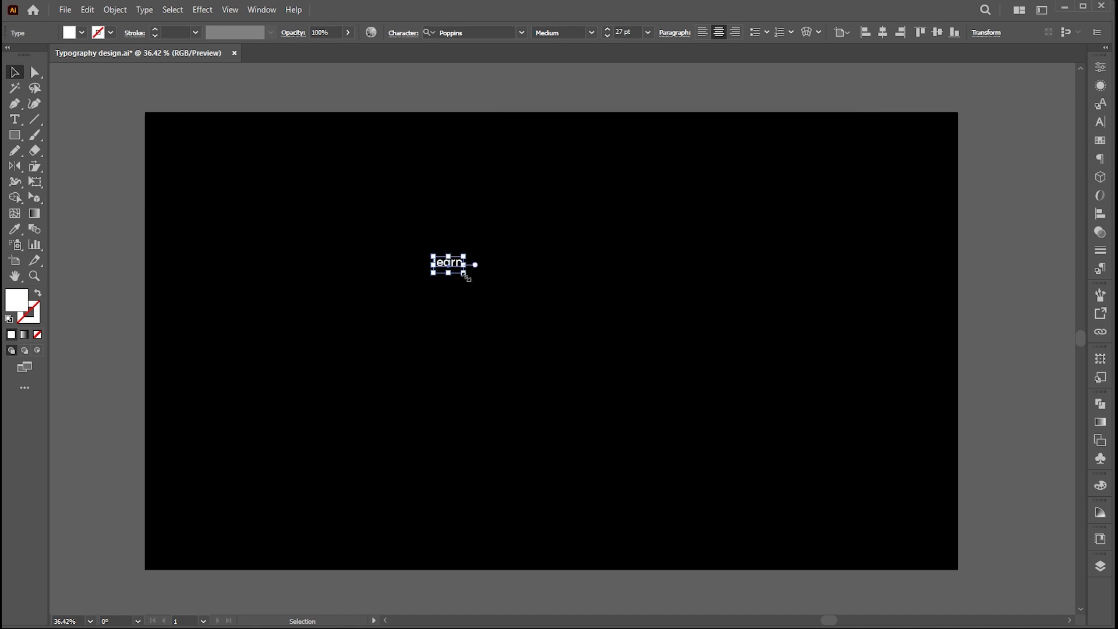
Scale the word up, centre it on the artboard, and change it to UPPERCASE LEARN
drag(466, 277, 600, 350)
drag(594, 282, 645, 340)
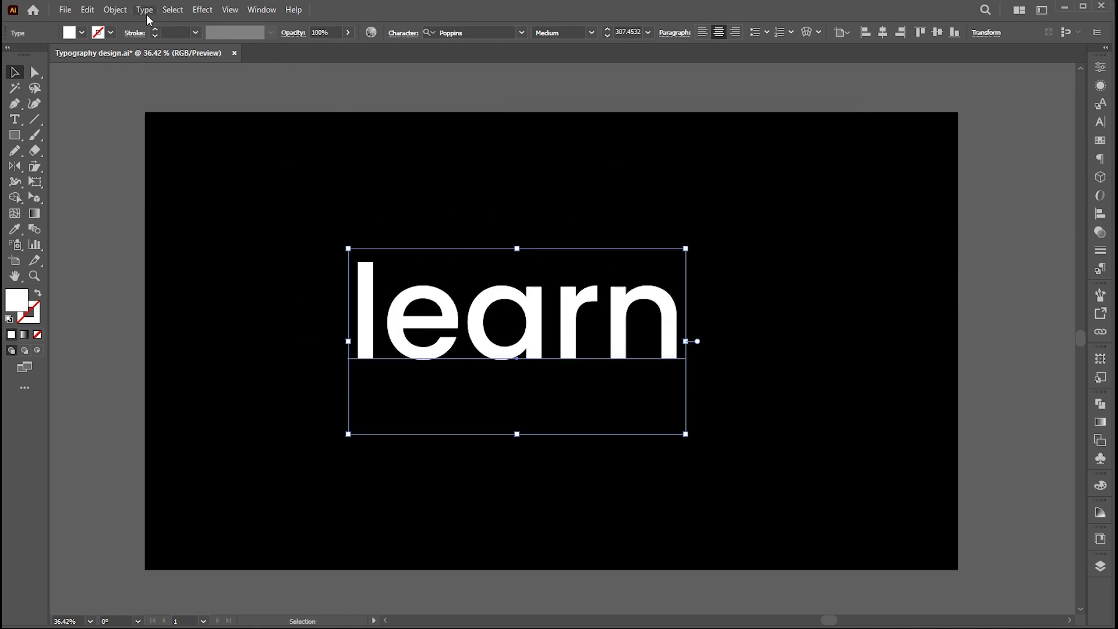
click(145, 10)
mouse_move(217, 213)
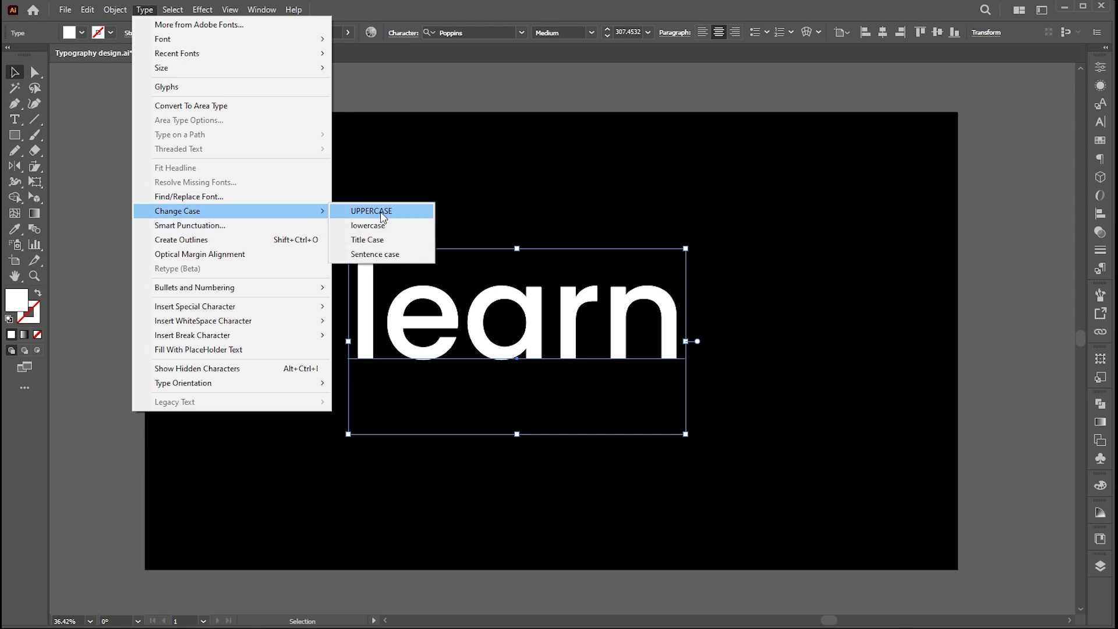
click(383, 217)
drag(539, 309, 557, 332)
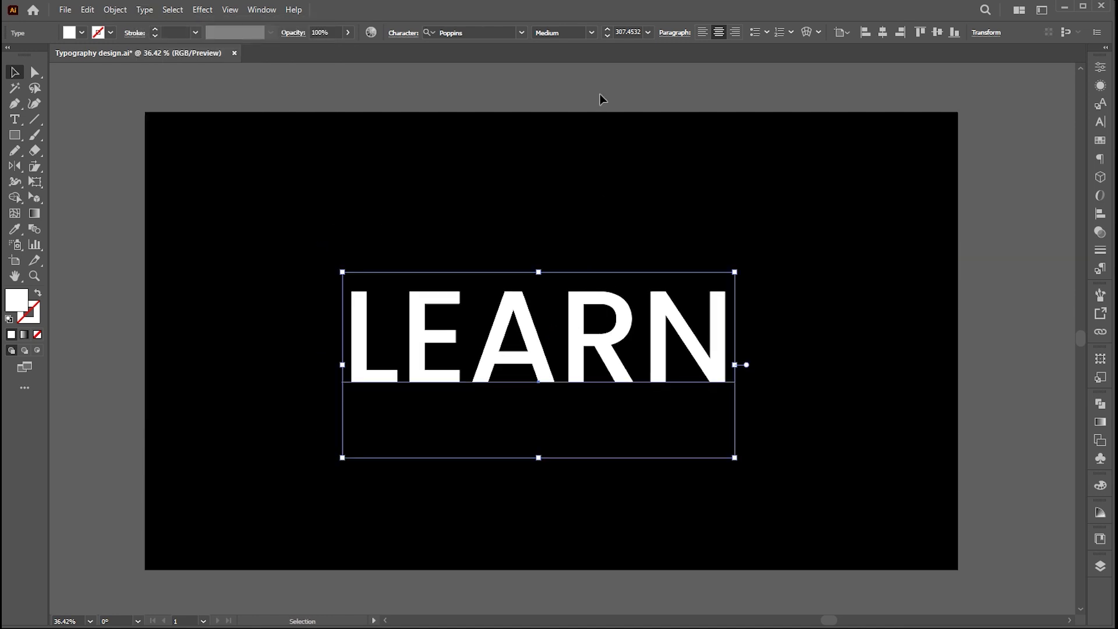
Set LEARN's font to Gotham in the Black weight
click(590, 32)
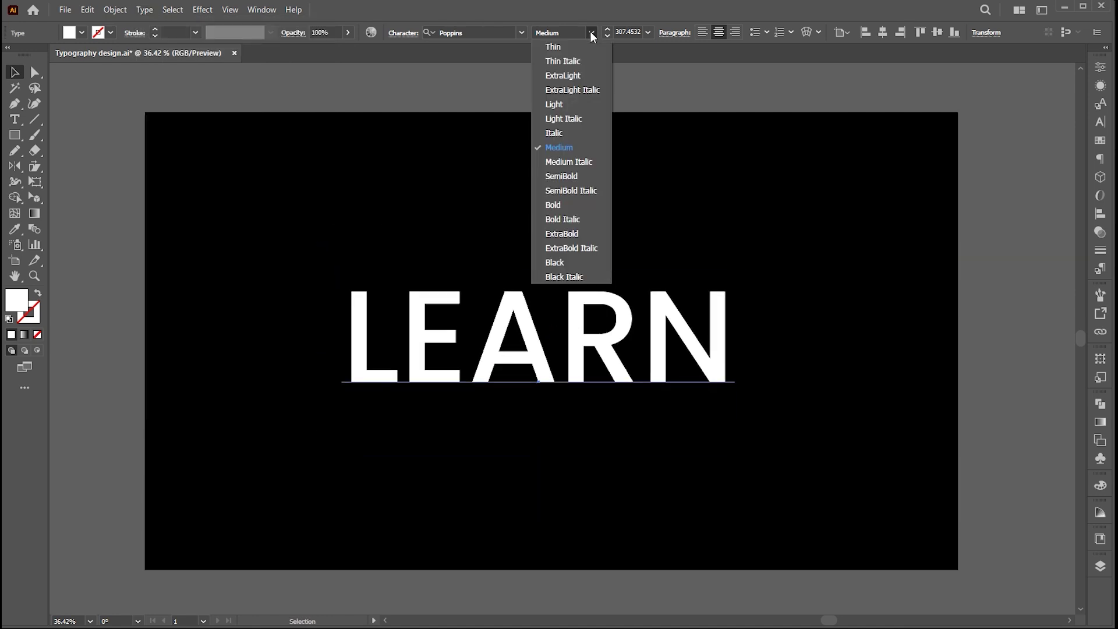
click(577, 233)
click(480, 32)
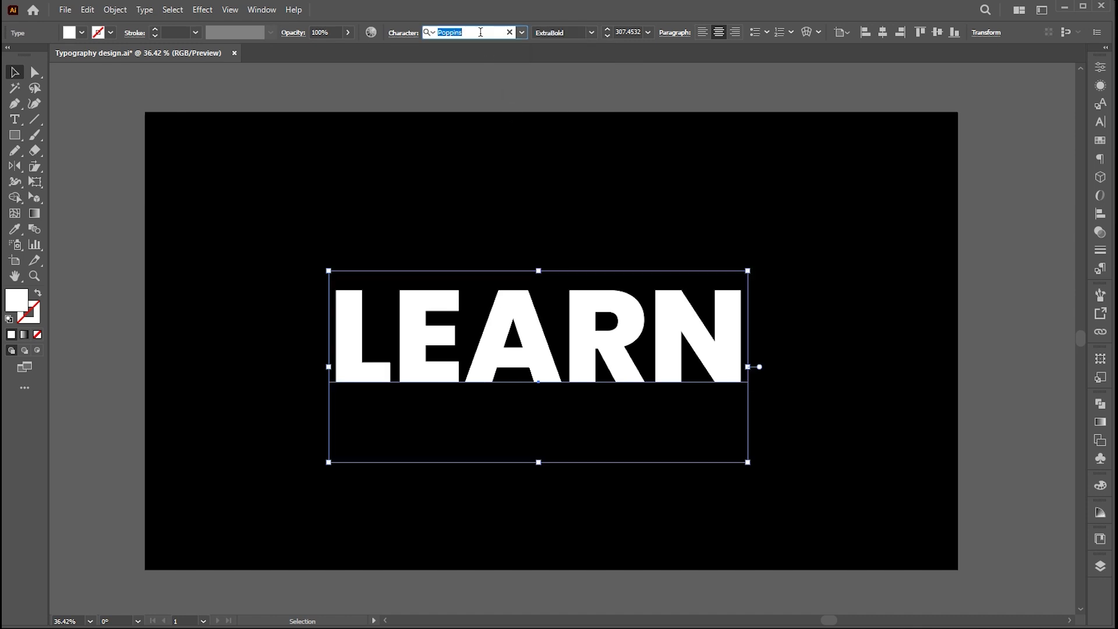
text(gotham)
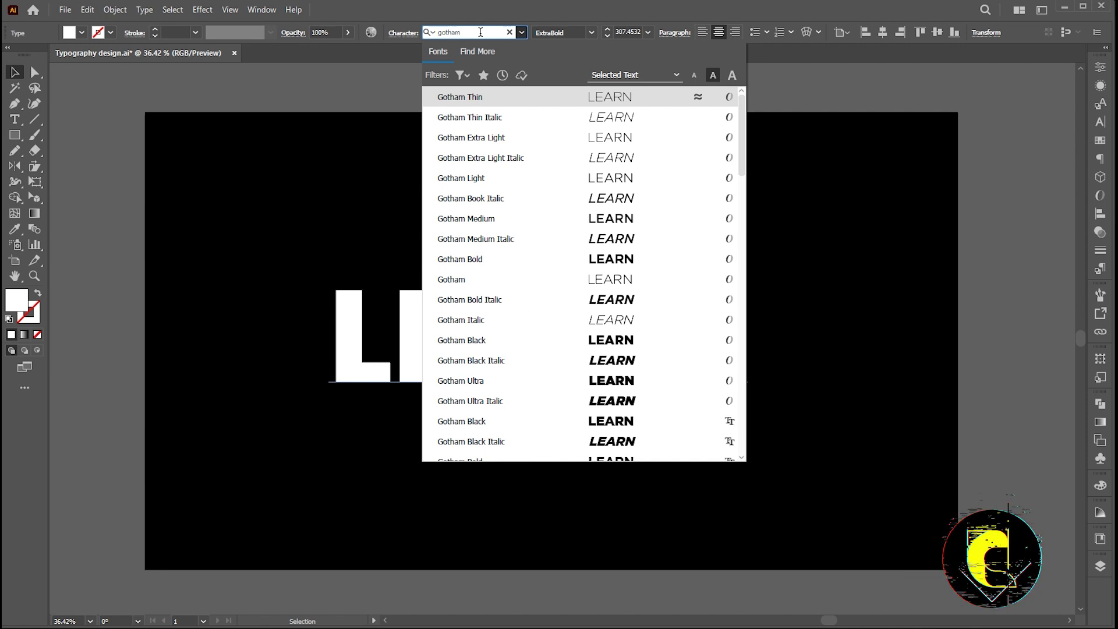
click(460, 380)
click(591, 33)
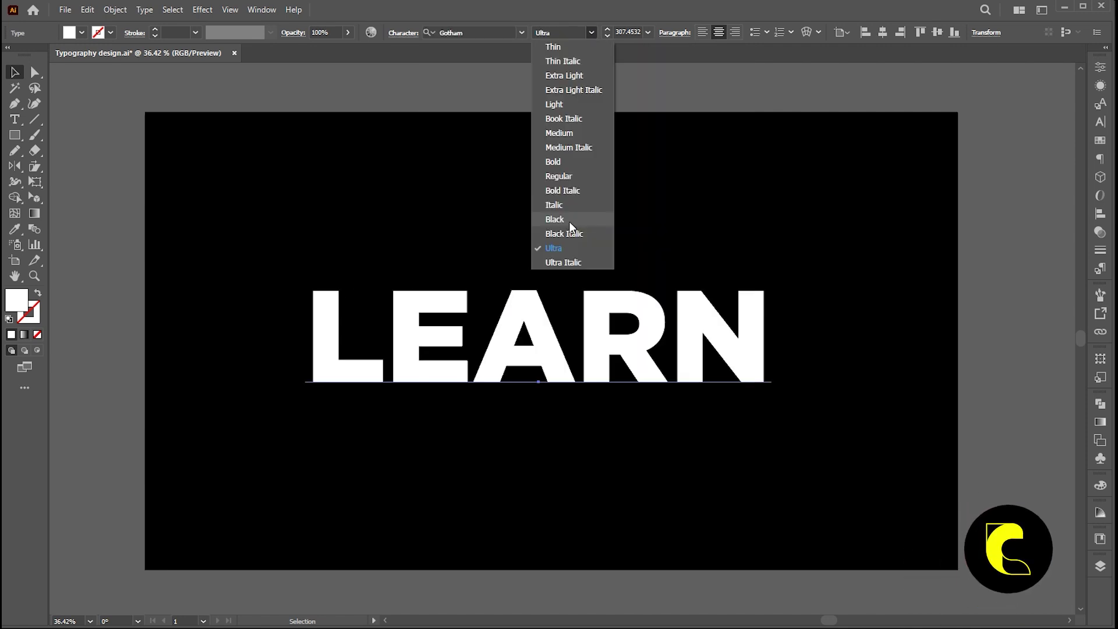
click(570, 226)
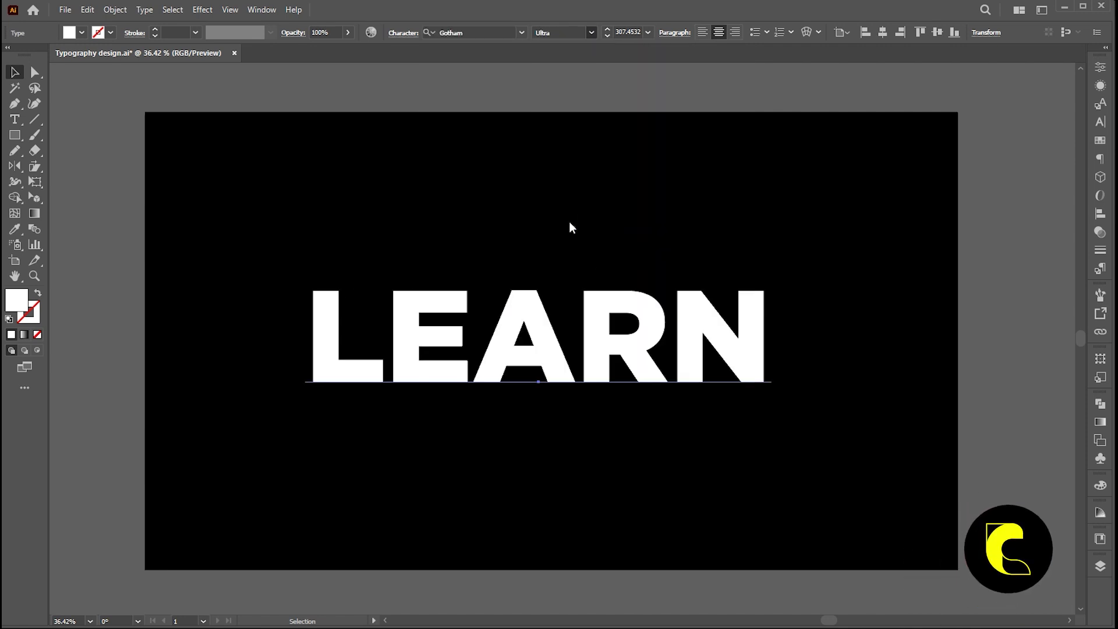
Set LEARN's font size to 280 pt
click(628, 32)
text(1)
key(BackSpace)
text(280)
key(Return)
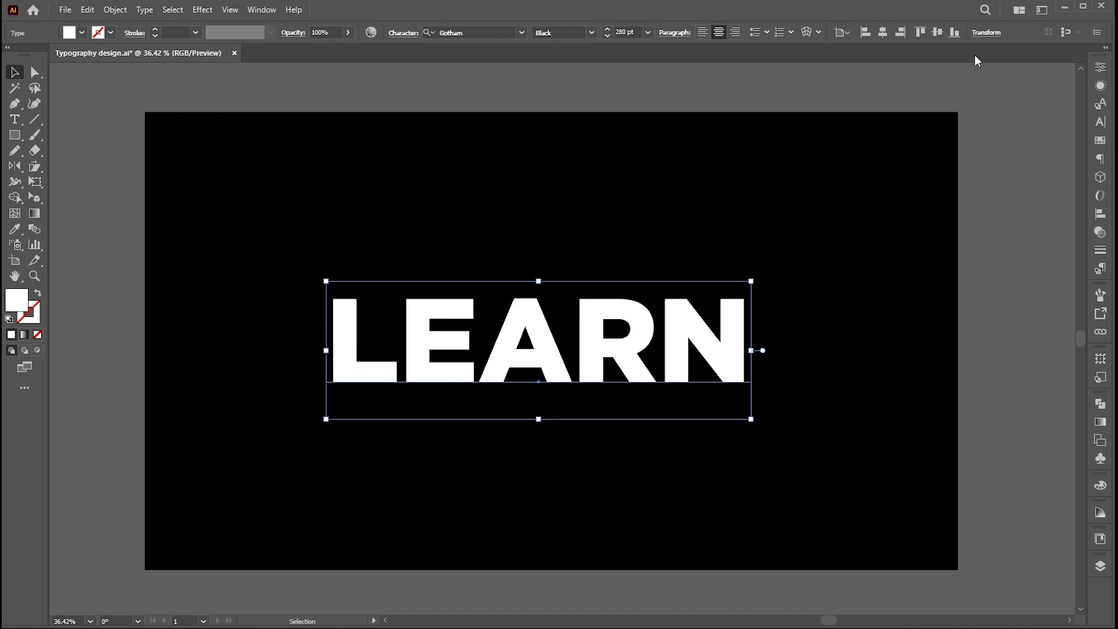
Bring the four colour swatches above the artboard into view, then reselect LEARN
click(809, 183)
drag(809, 182, 816, 294)
drag(387, 113, 724, 157)
scroll(676, 274, down, 2)
scroll(658, 239, up, 2)
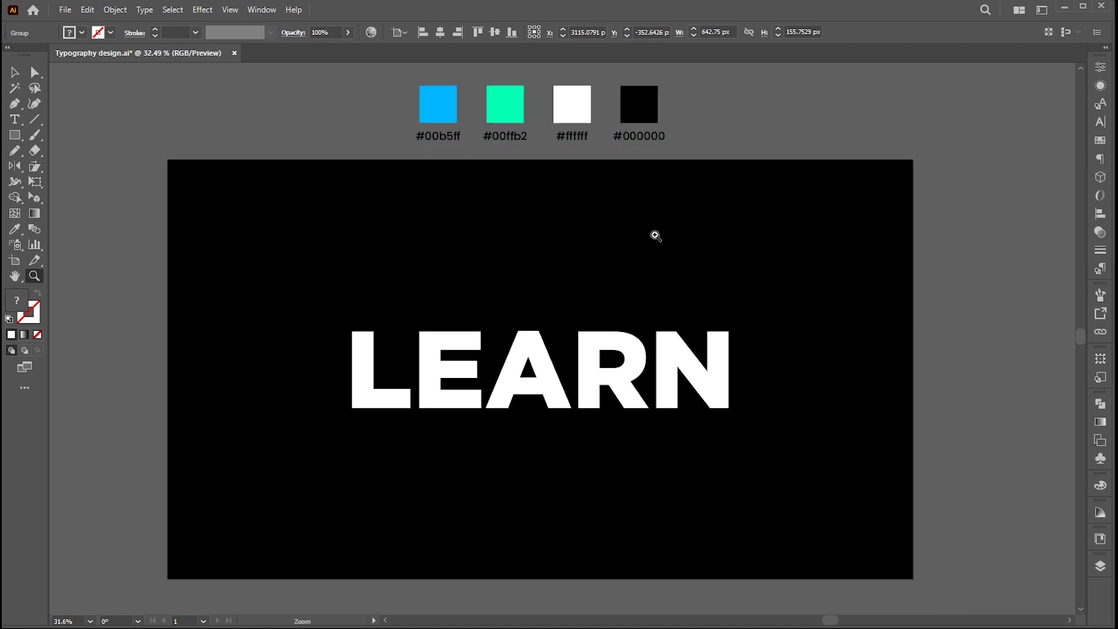
click(618, 361)
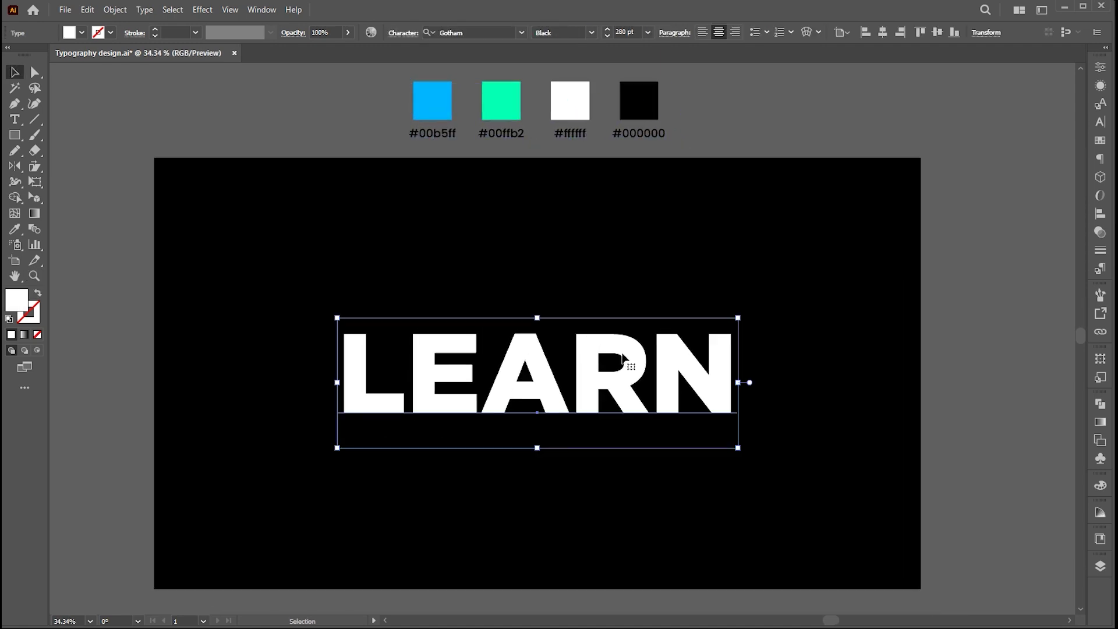
Set LEARN's character fill to None and add a white fill in the Appearance panel
click(37, 335)
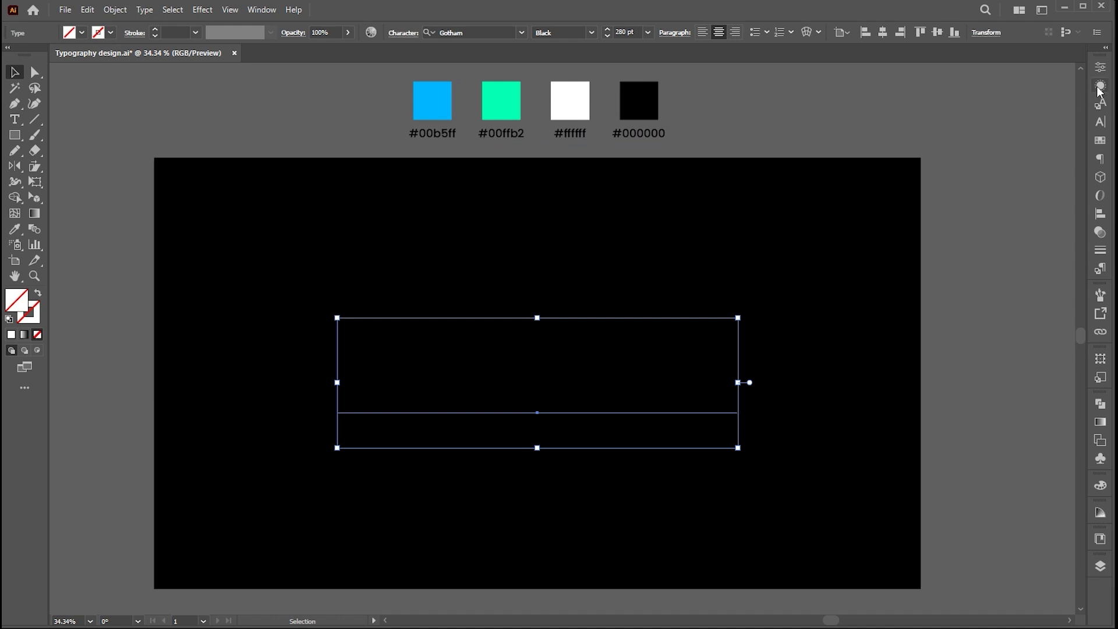
click(261, 10)
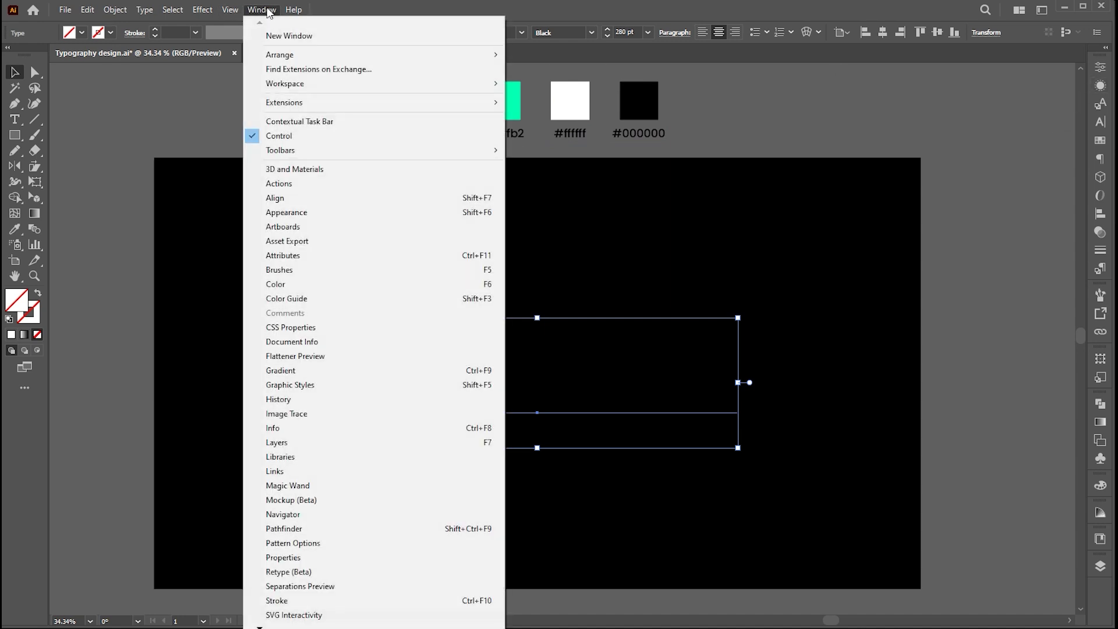
click(288, 214)
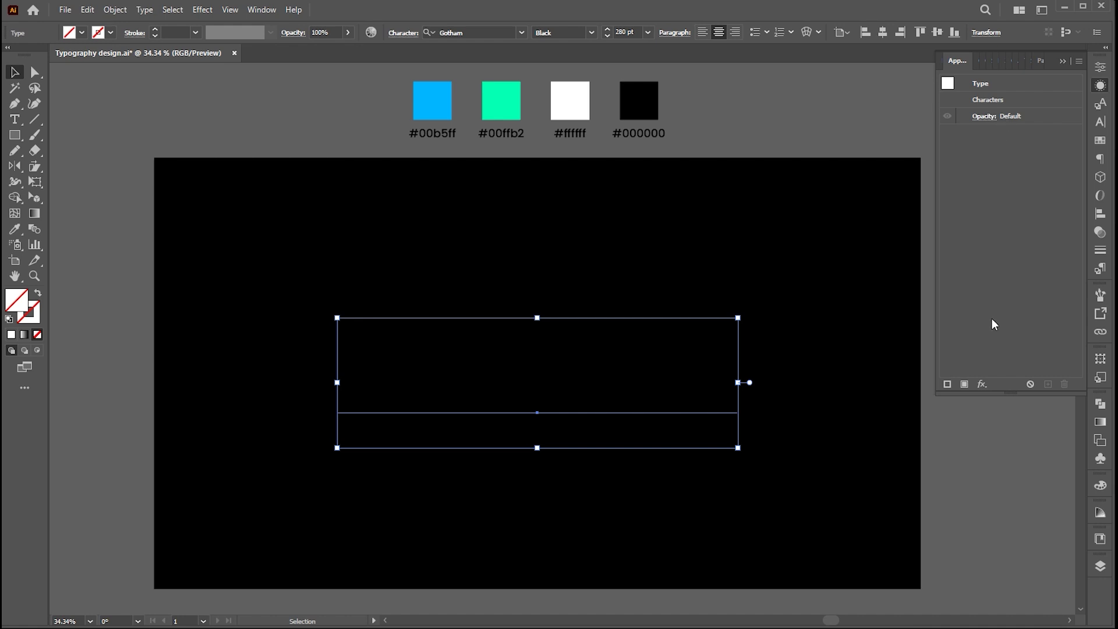
click(964, 384)
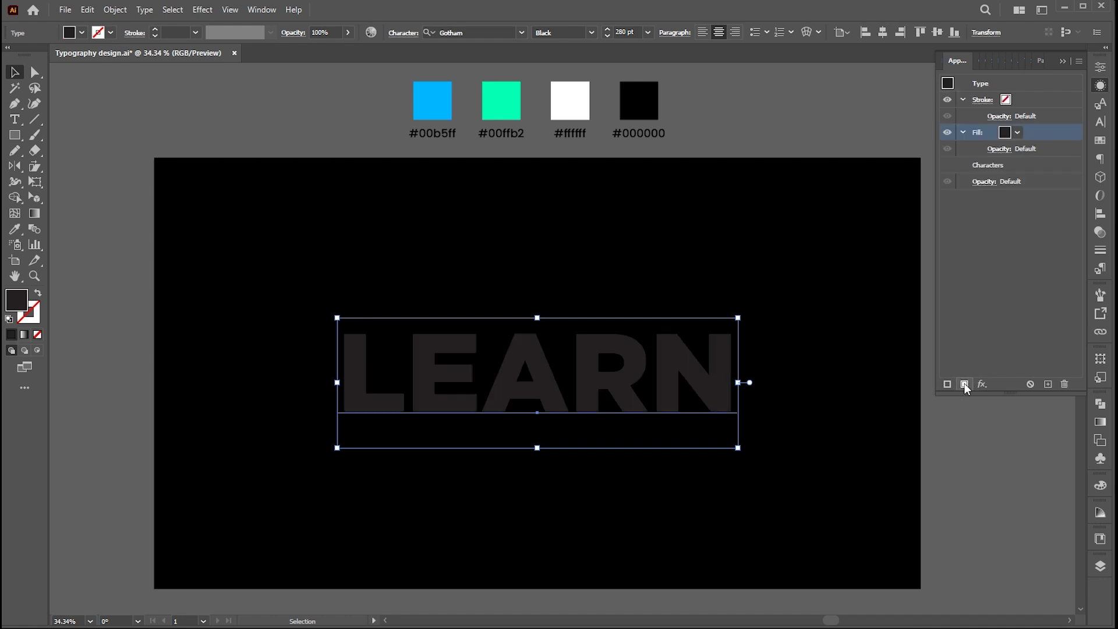
click(1018, 132)
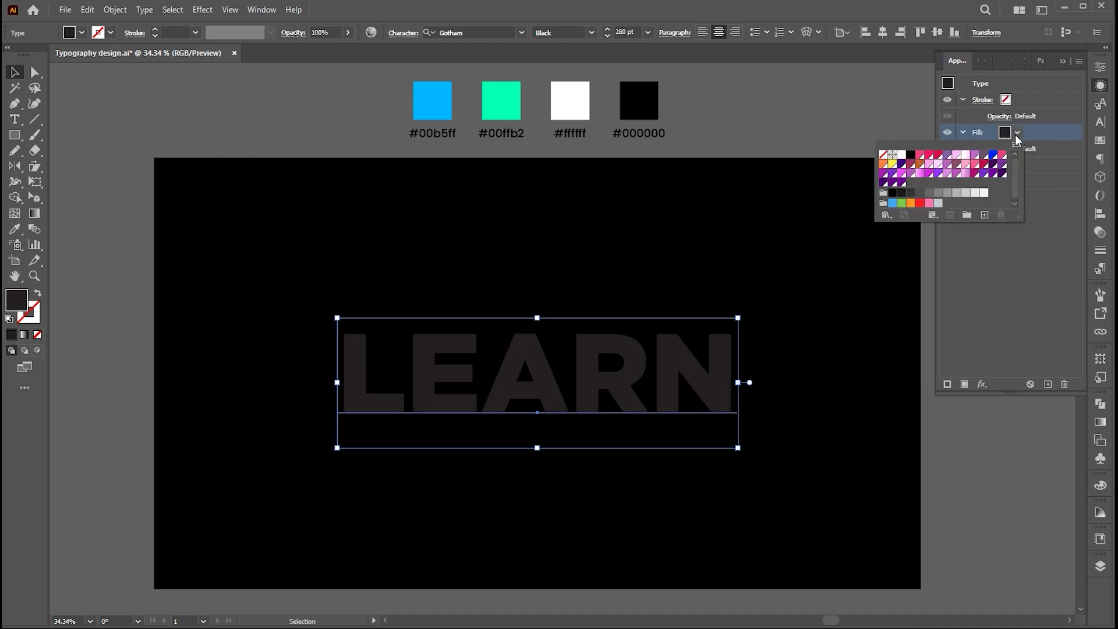
click(902, 156)
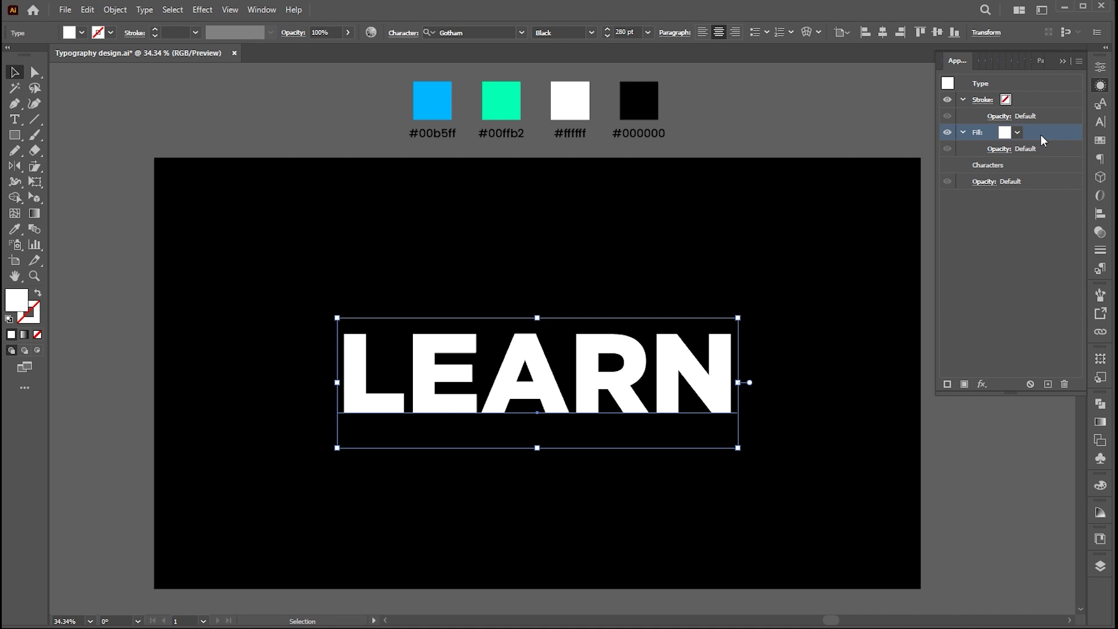
Add a 1 pt appearance stroke to LEARN and move it below the white fill
click(948, 385)
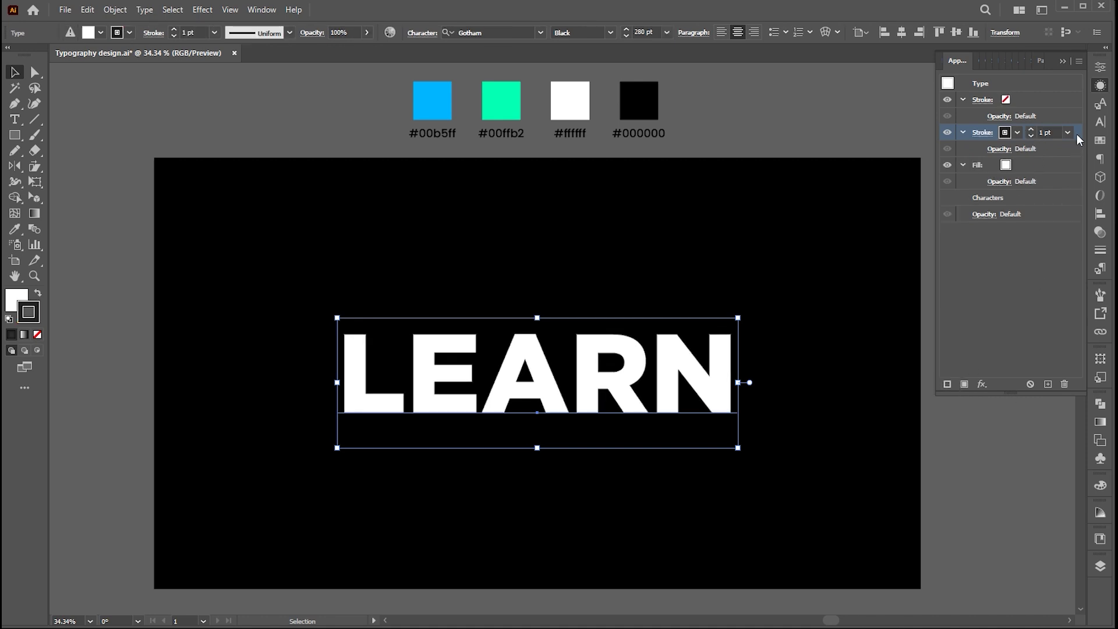
drag(1077, 136, 1067, 187)
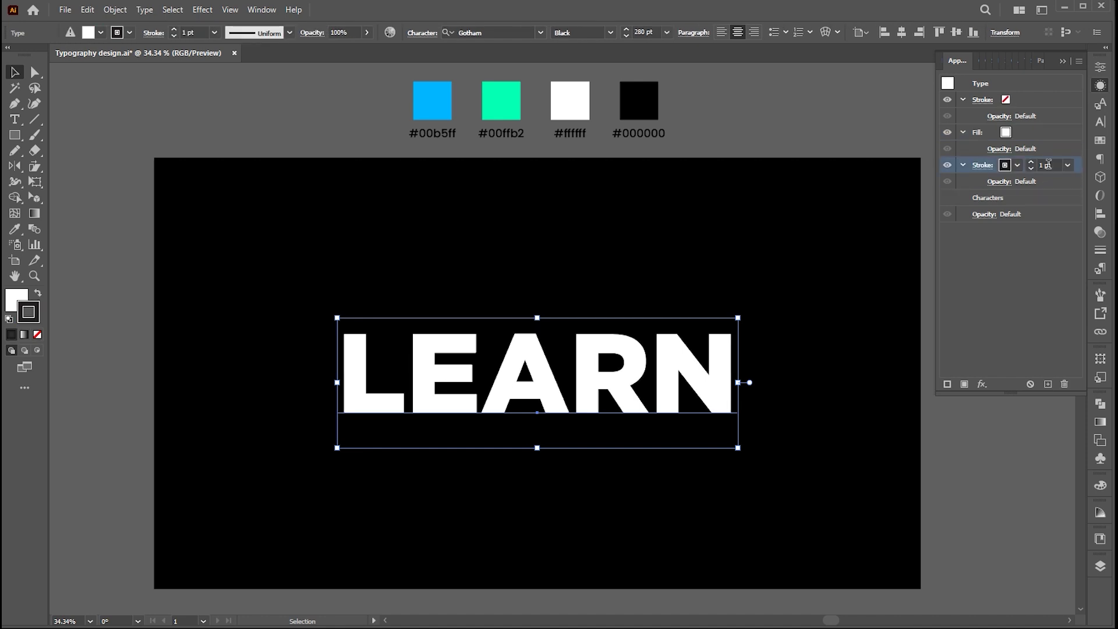
click(1100, 424)
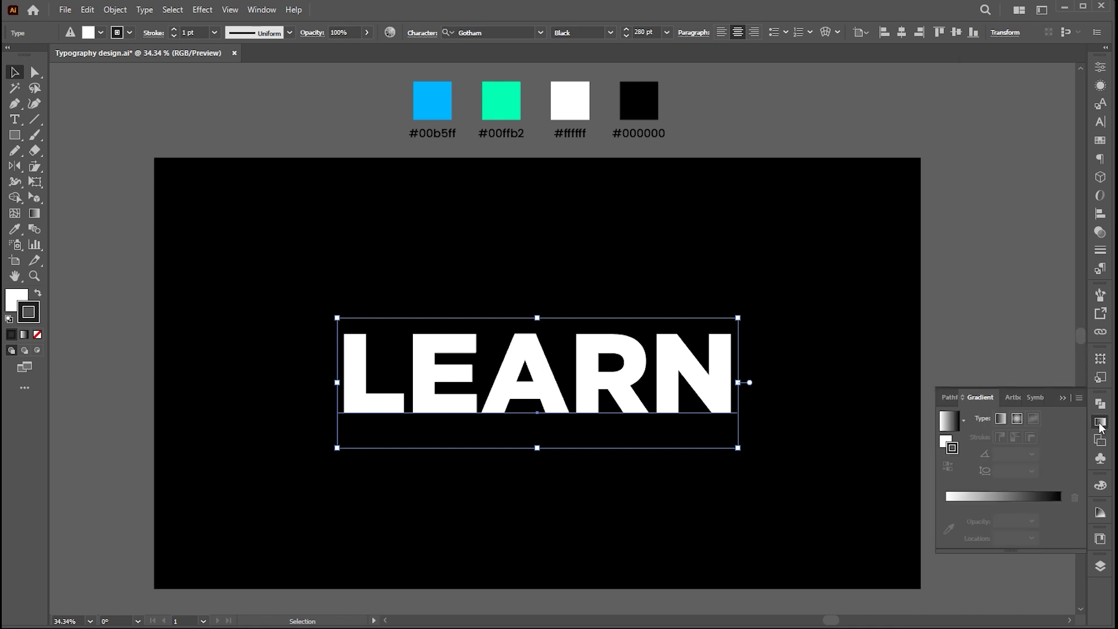
Apply a gradient to LEARN's stroke with three stops, each eyedropped to #00b5ff blue
click(260, 10)
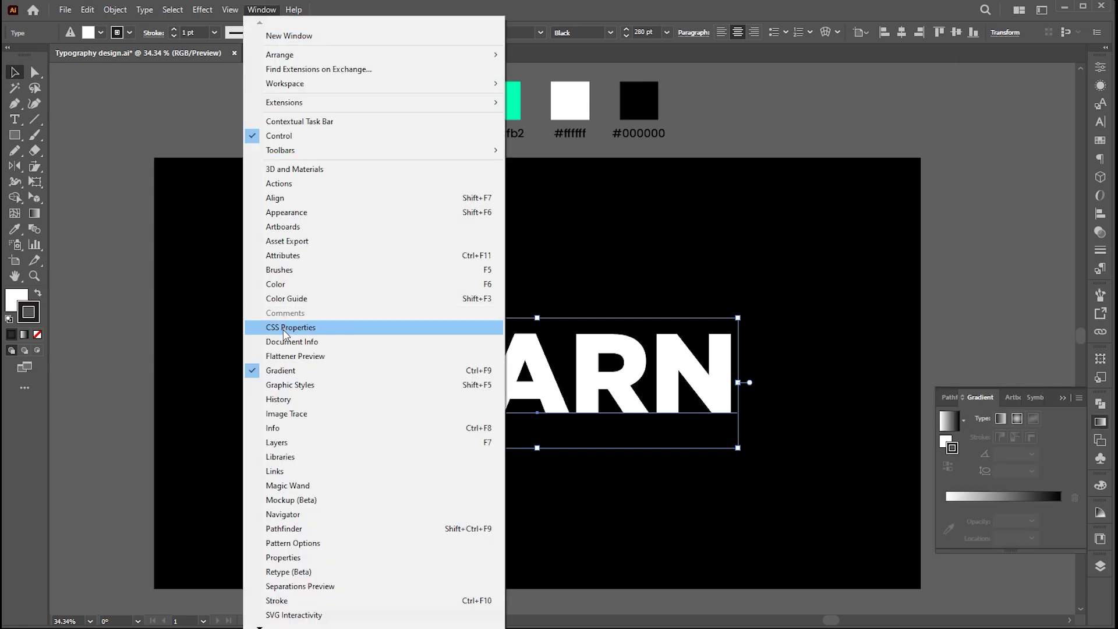
click(264, 11)
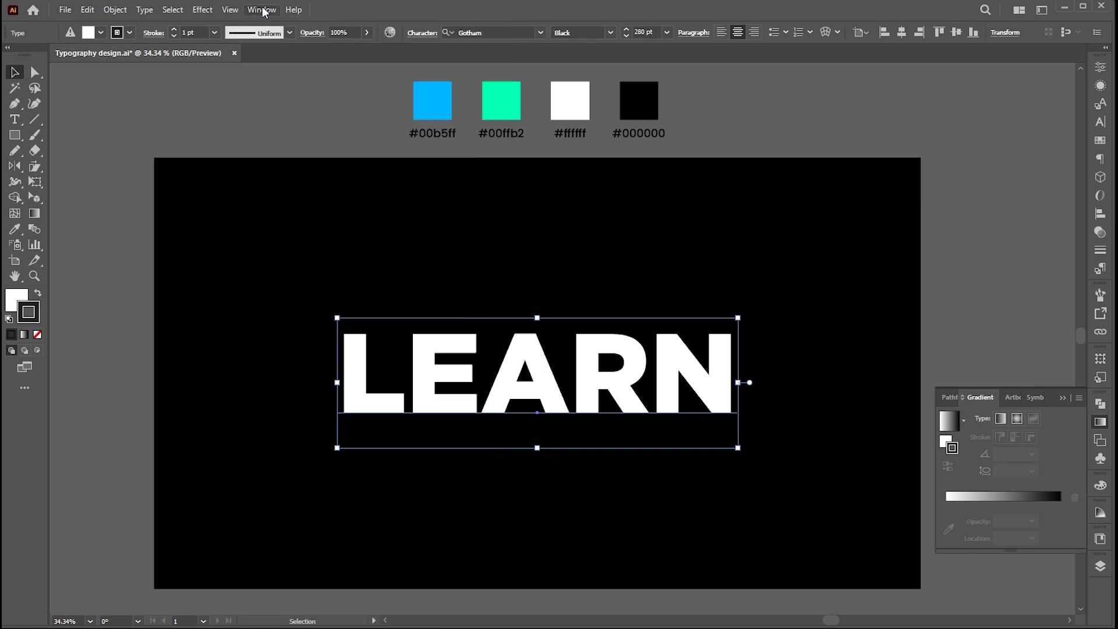
click(953, 428)
key(i)
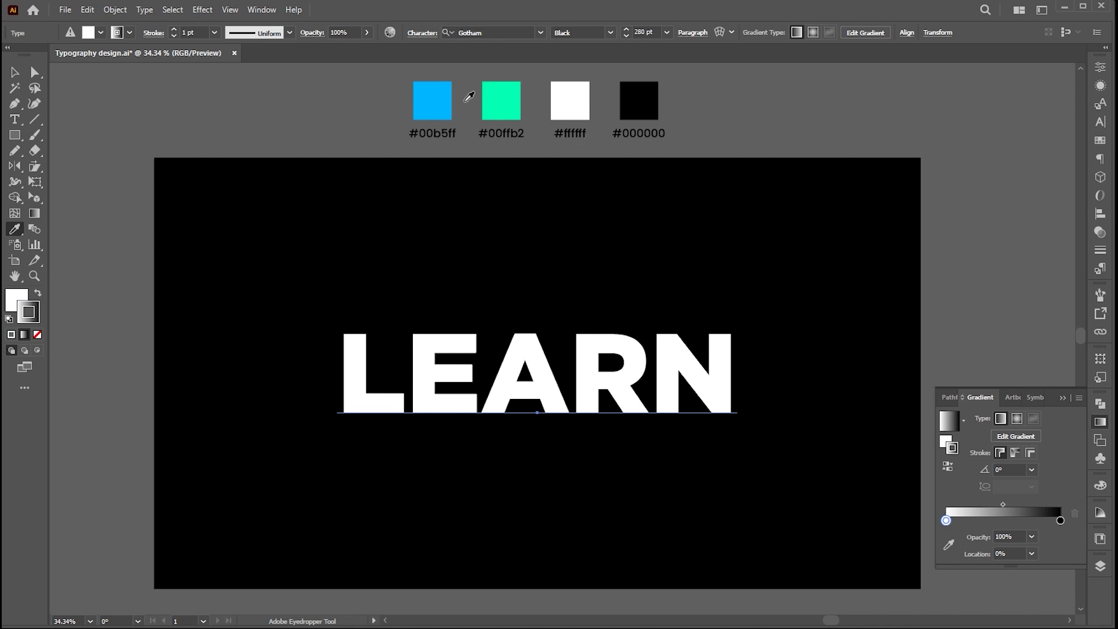
shift+click(450, 98)
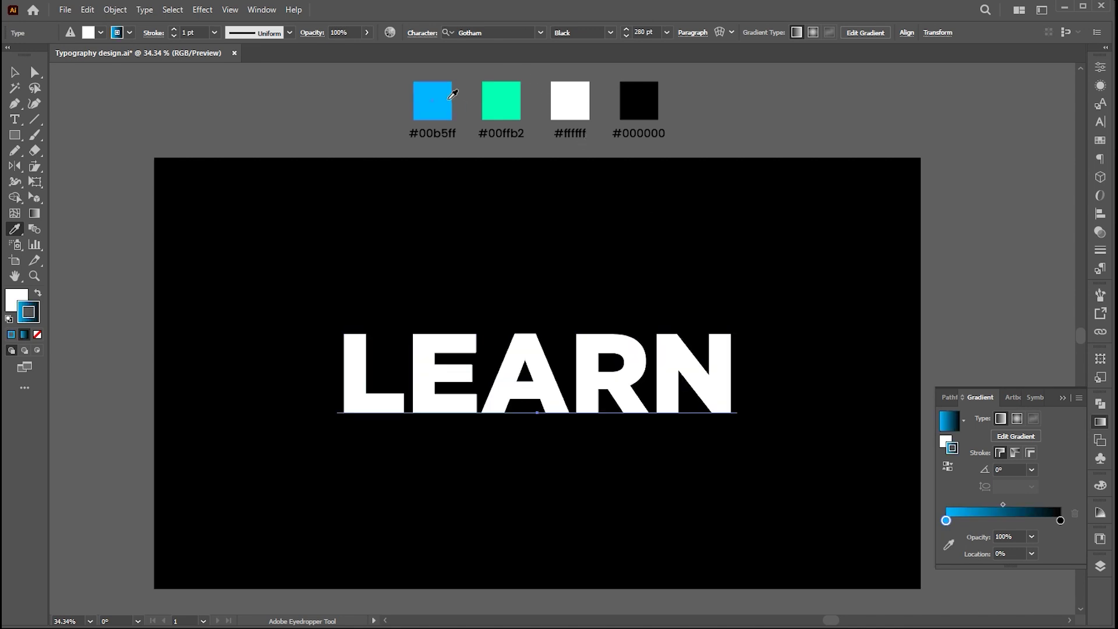
click(977, 519)
click(1060, 520)
shift+click(446, 100)
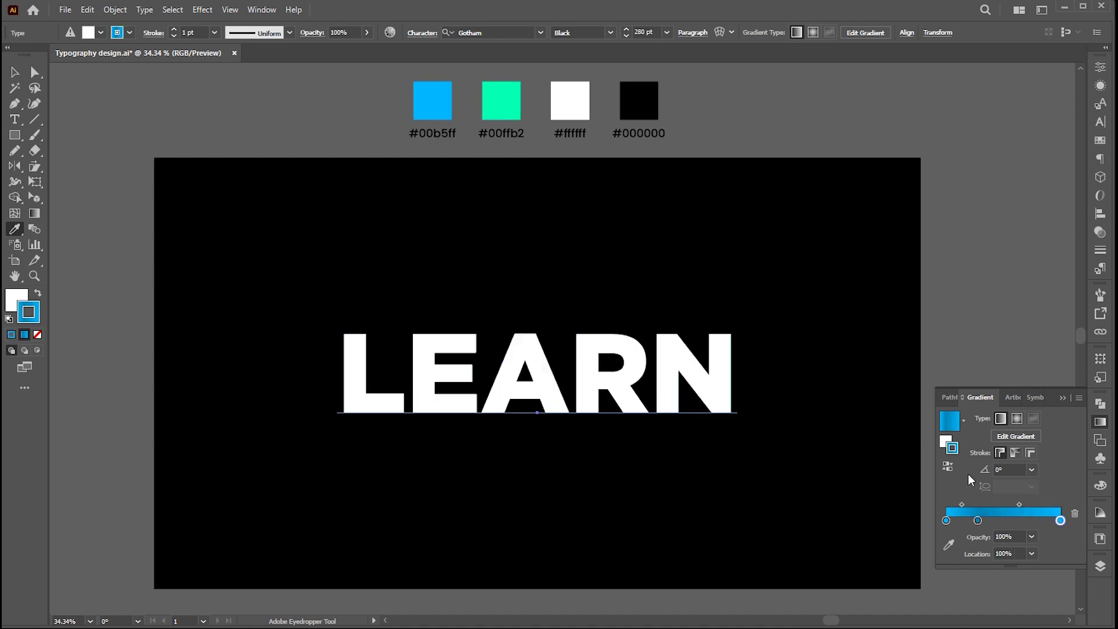
click(978, 520)
shift+click(443, 96)
Move the middle stop to about 65% and the left stop to about 46%, setting it to 0% opacity
key(v)
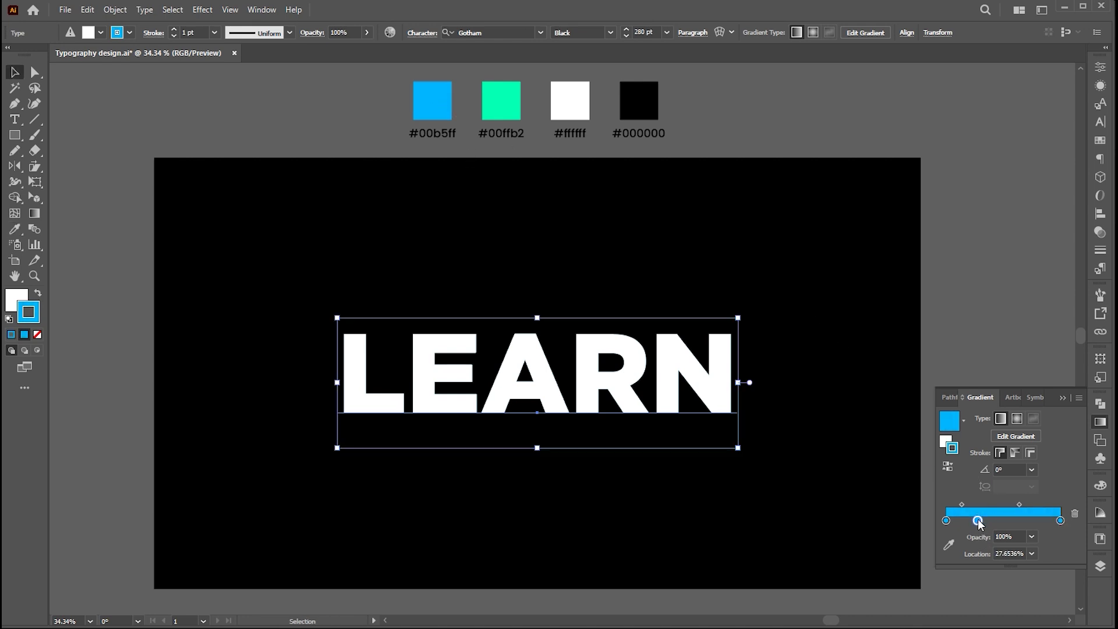
drag(978, 520, 1021, 521)
mouse_move(949, 523)
mouse_down()
mouse_move(1001, 526)
mouse_move(939, 526)
mouse_up()
click(1009, 535)
text(0)
key(Return)
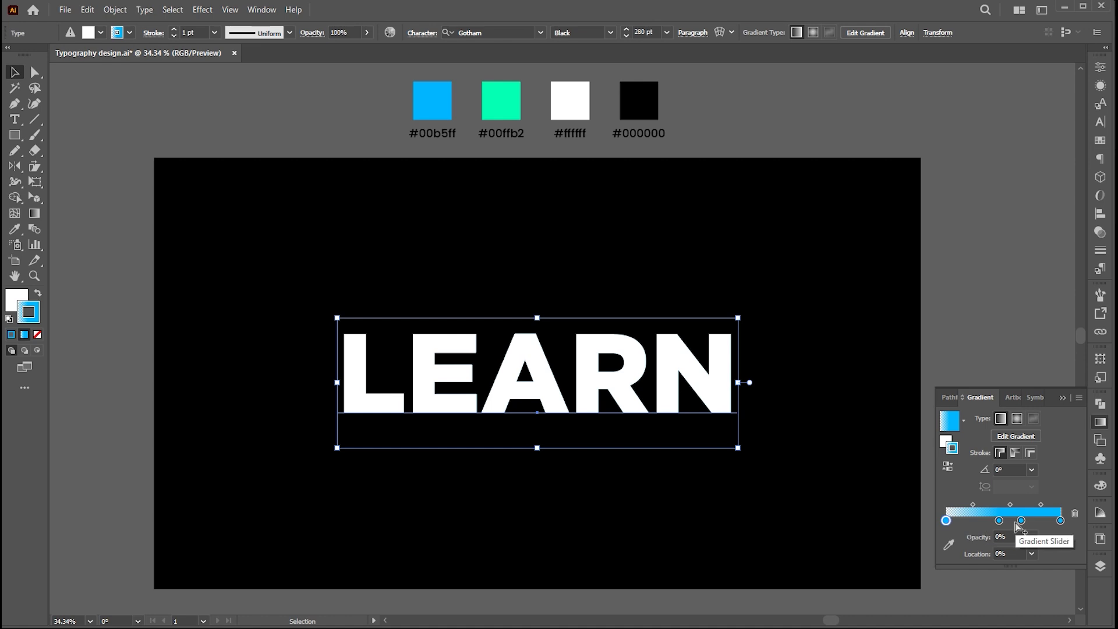
Float the Appearance panel on its own and collapse the docked panels
click(1095, 89)
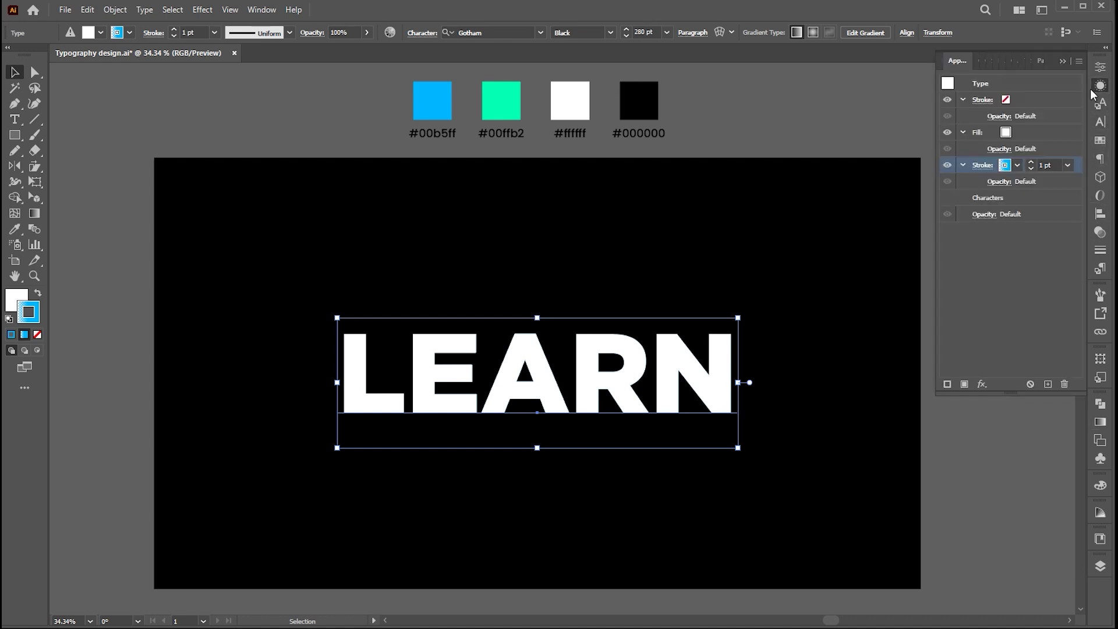
drag(958, 64, 886, 53)
click(1062, 61)
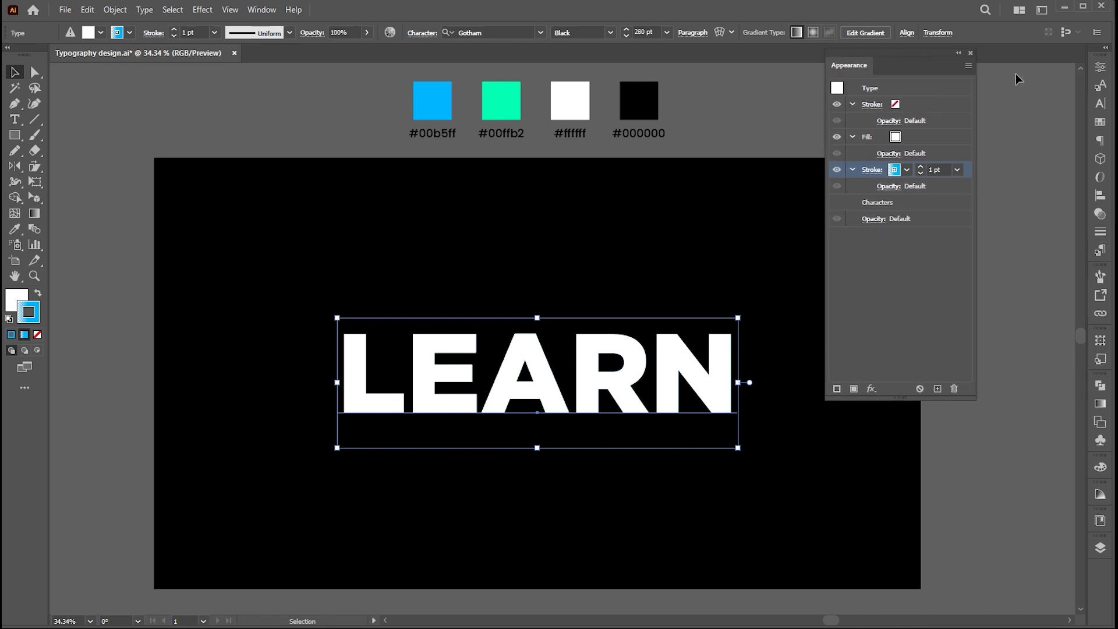
Add a Transform effect to the stroke with Move Vertical -130 px
click(871, 387)
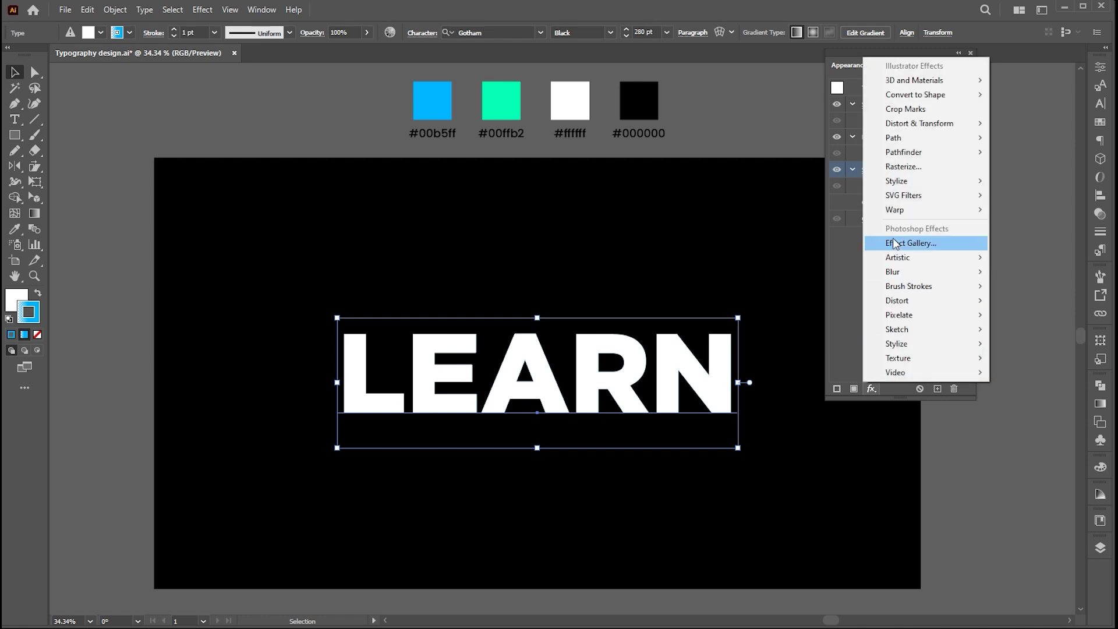
mouse_move(932, 124)
click(1027, 167)
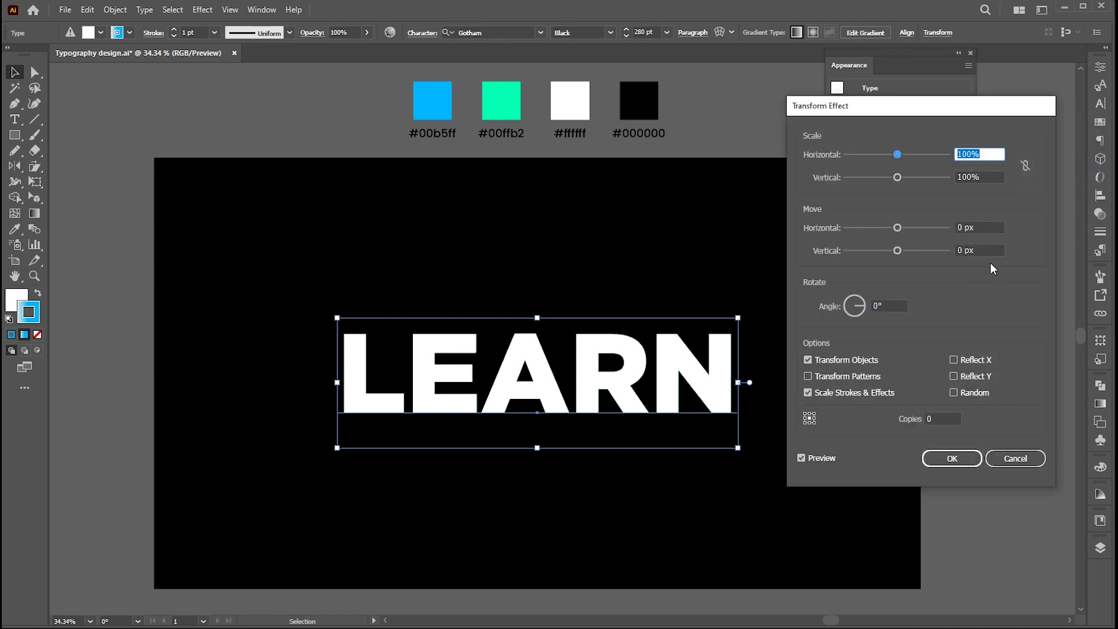
click(978, 250)
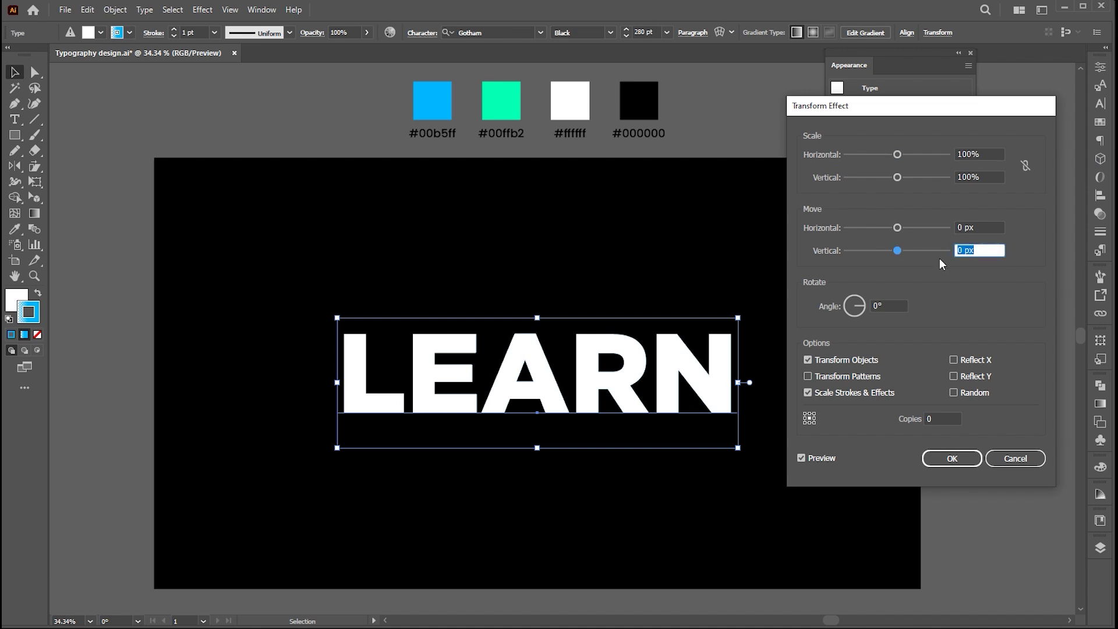
text(-130)
click(817, 456)
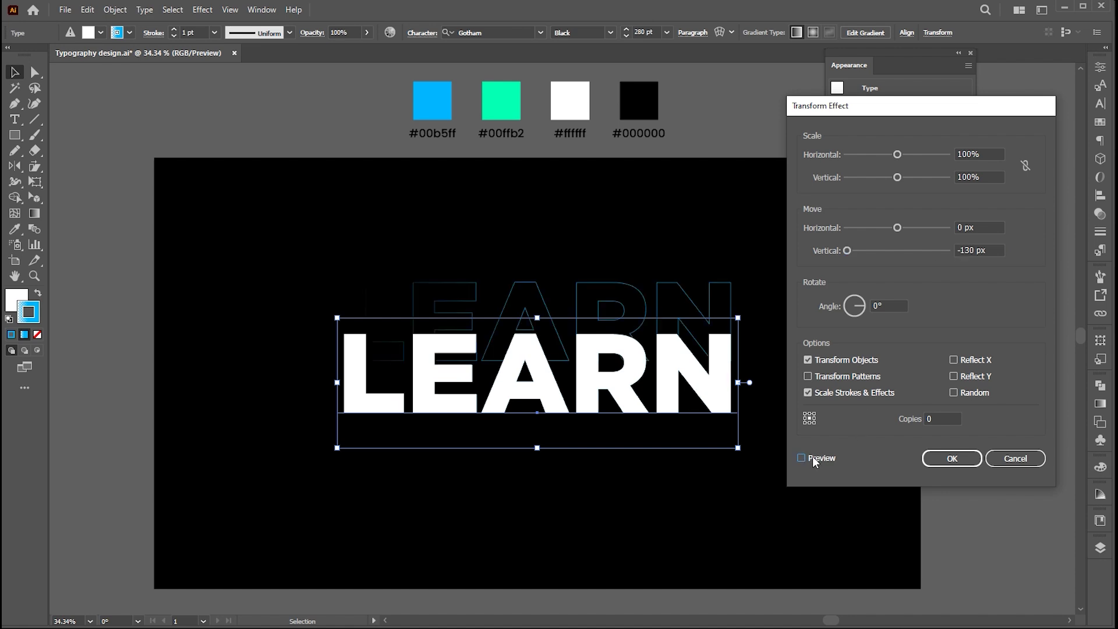
click(950, 460)
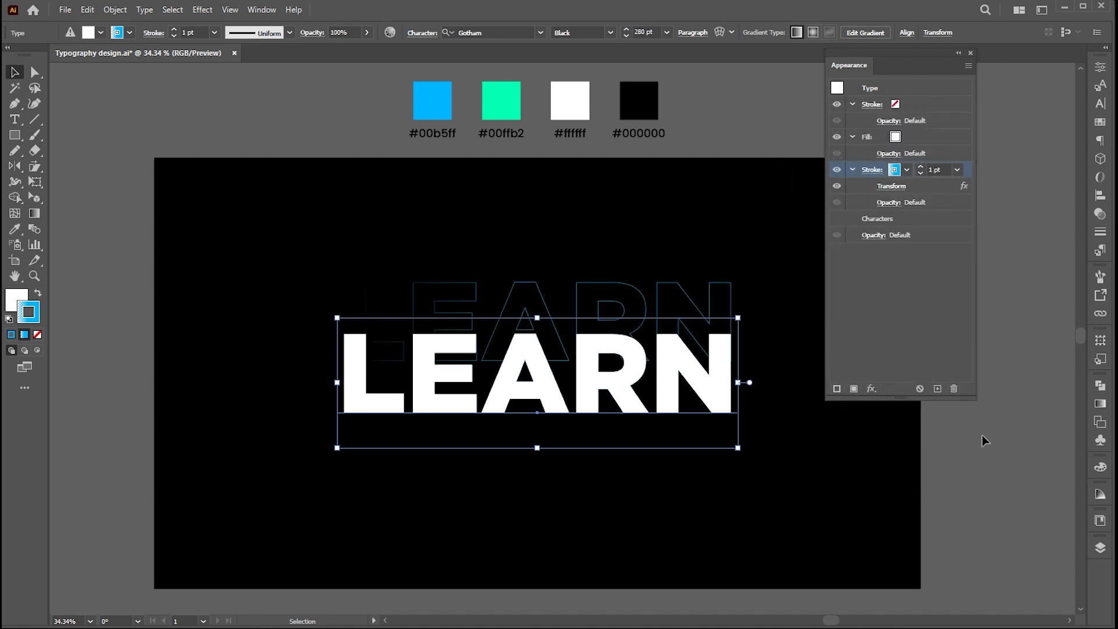
Set the outline stroke weight to 3 pt and its gradient angle to 90°
click(939, 170)
text(3)
key(Return)
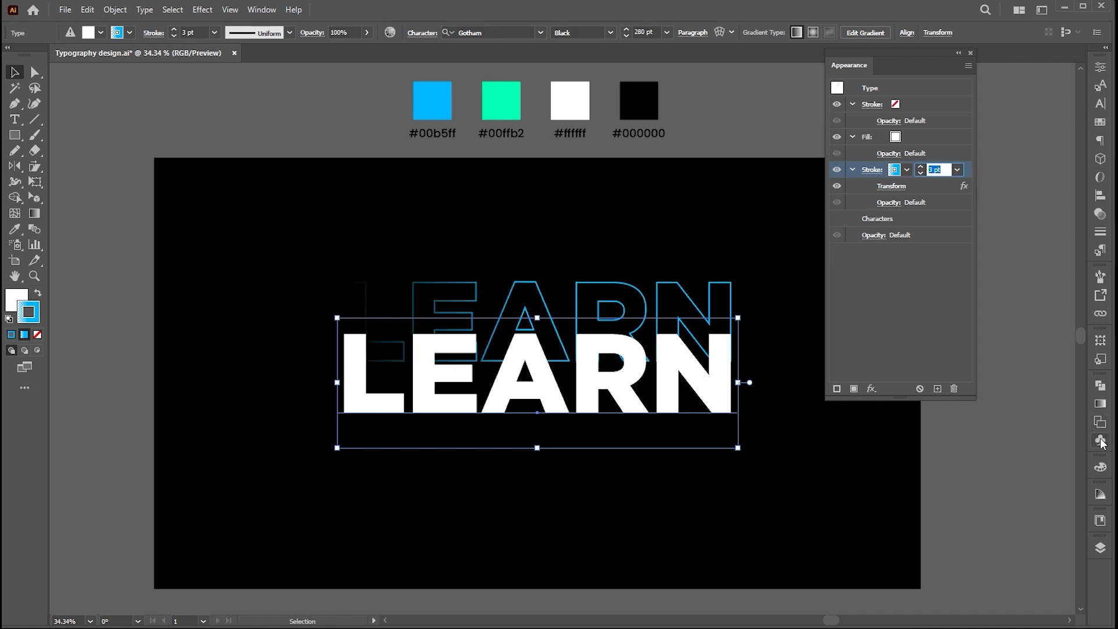
click(1100, 405)
click(1009, 451)
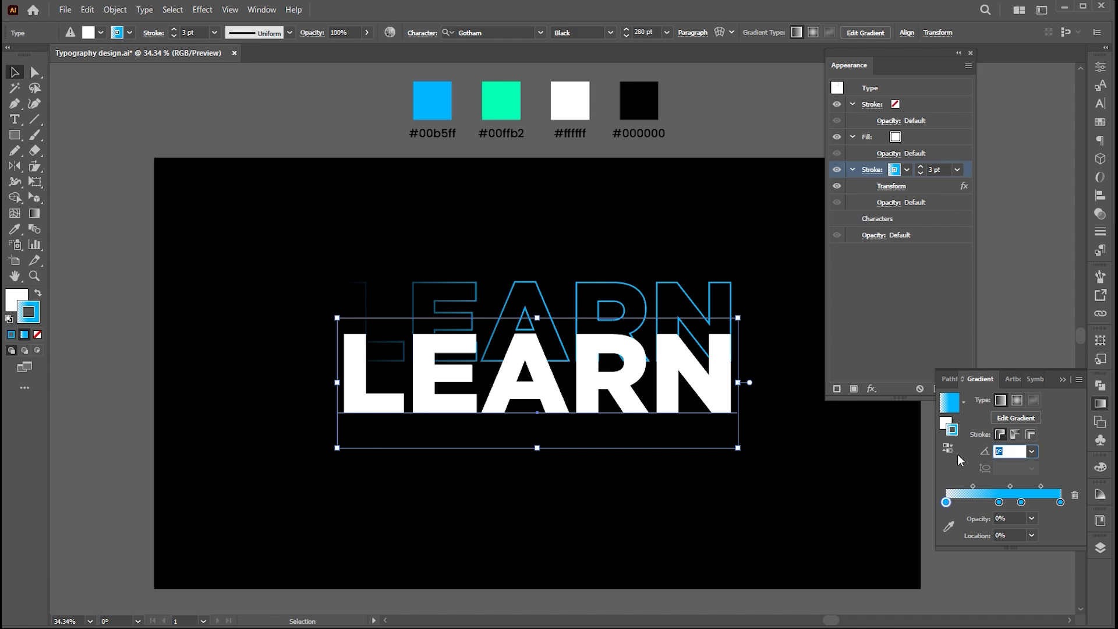
text(90)
key(Return)
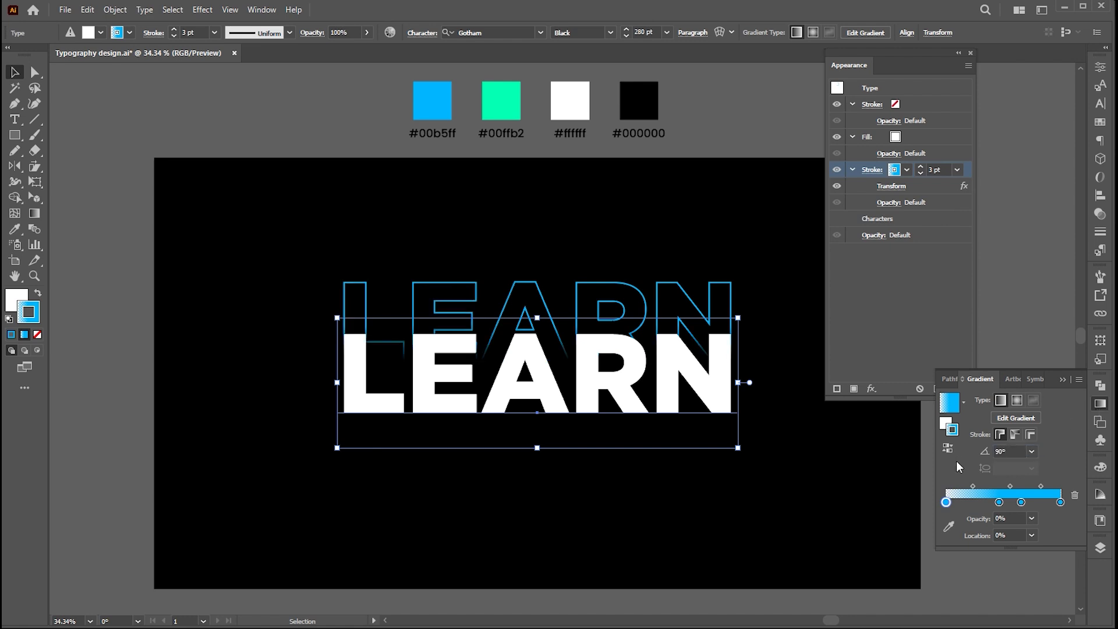
Colour the middle stop #00ffb2 teal and shift the stops, settling blue near 75.7%
click(1000, 502)
key(i)
shift+click(502, 102)
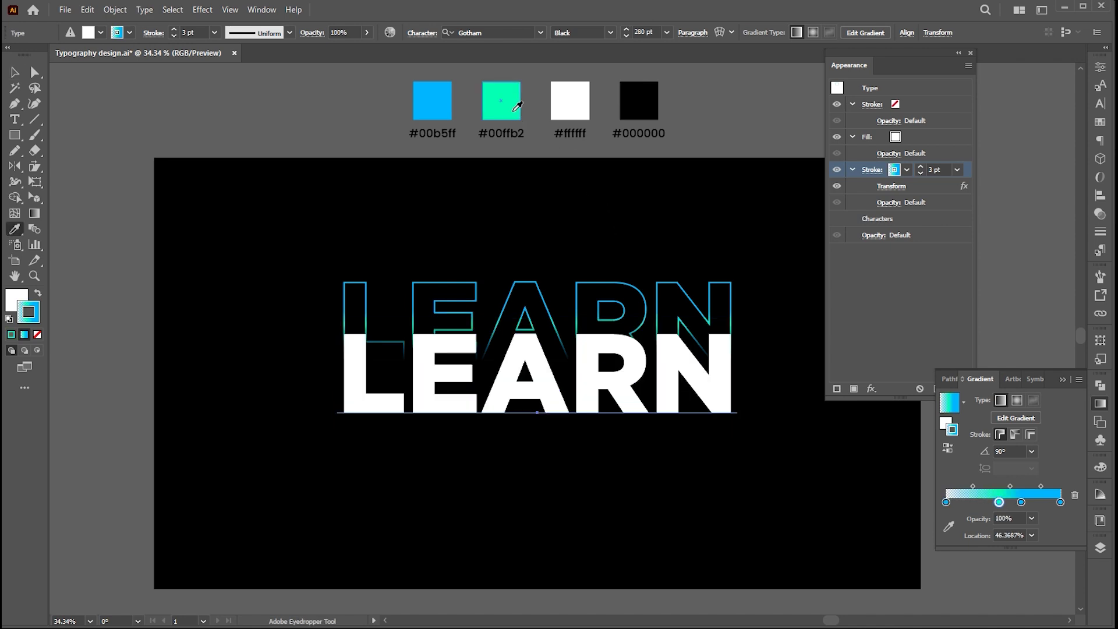
click(947, 502)
drag(997, 502, 1033, 502)
drag(946, 502, 1014, 503)
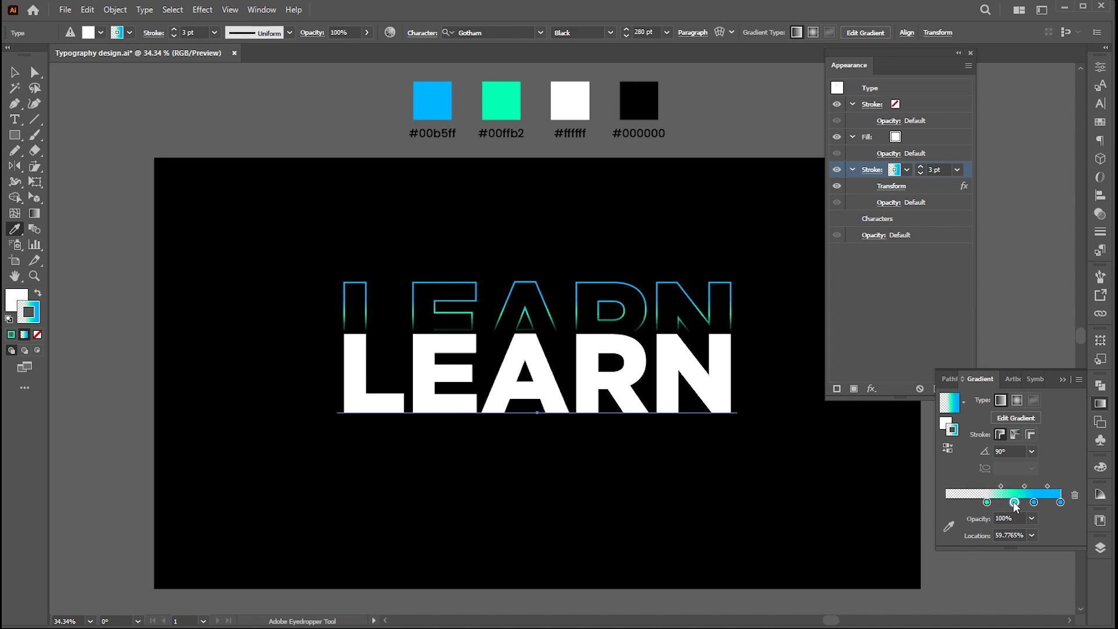
drag(1033, 501, 1020, 504)
drag(1037, 502, 1033, 503)
Duplicate the gradient stroke and change its Transform effect Move Vertical to -230 px
click(1063, 379)
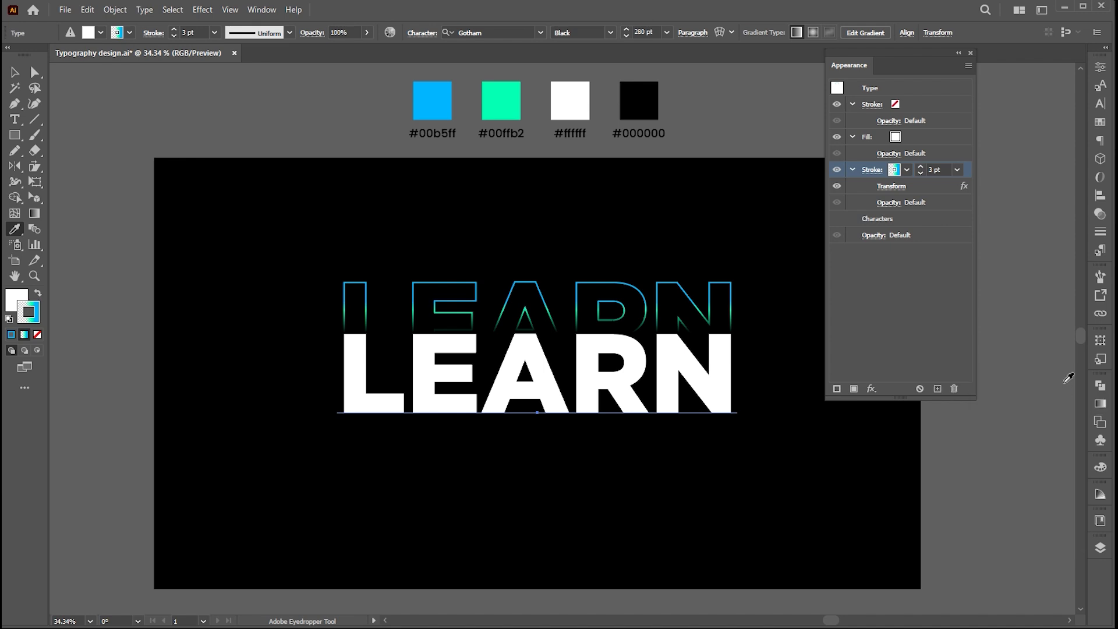
click(938, 389)
click(931, 217)
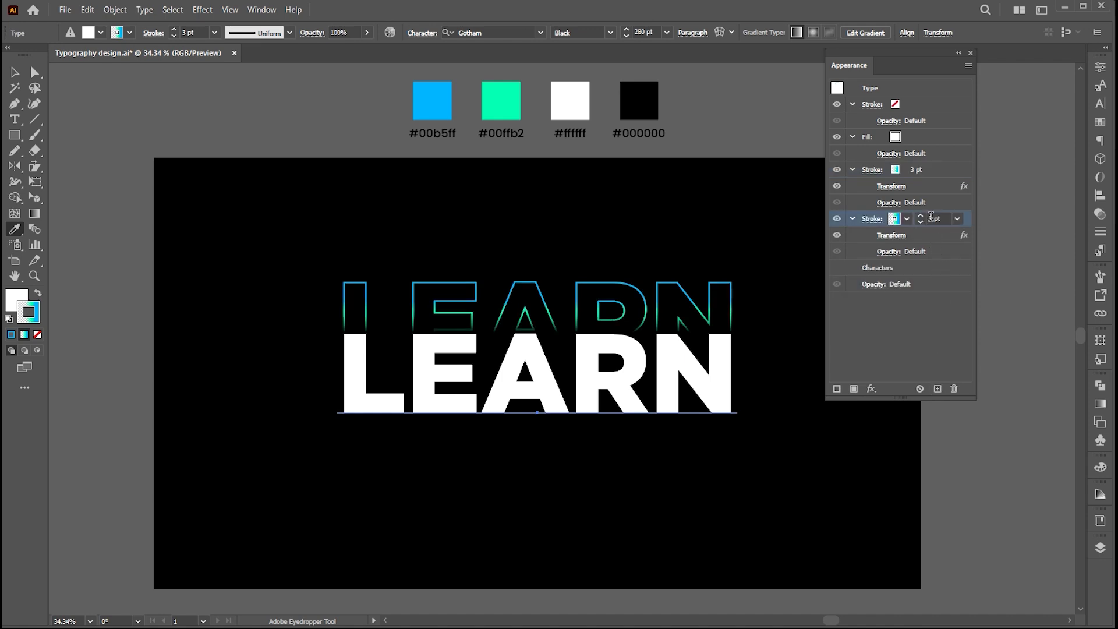
click(891, 235)
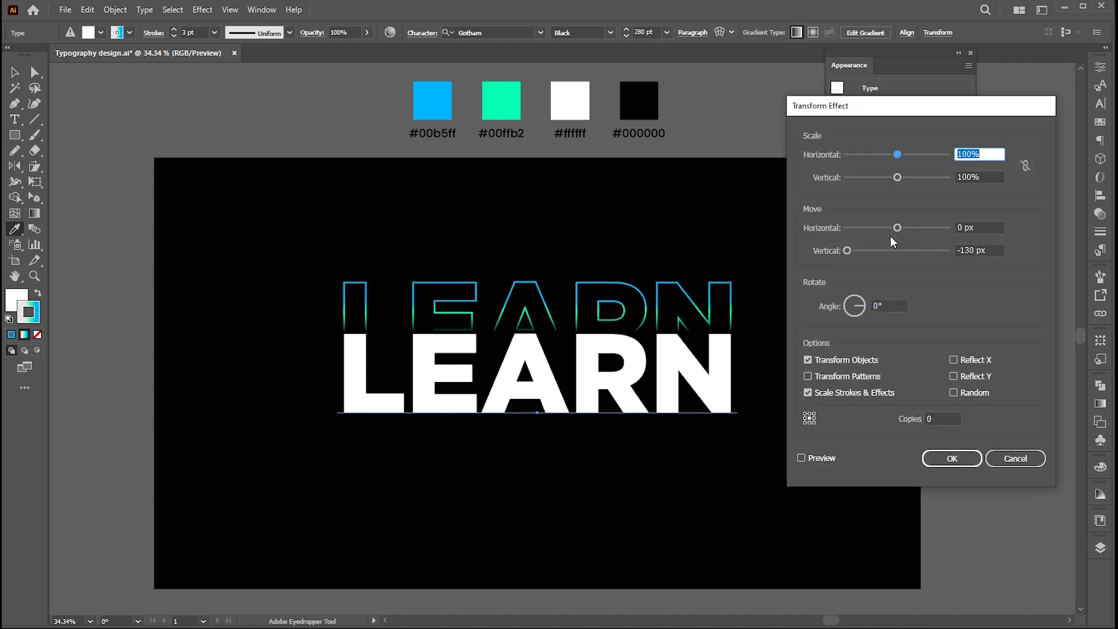
click(990, 250)
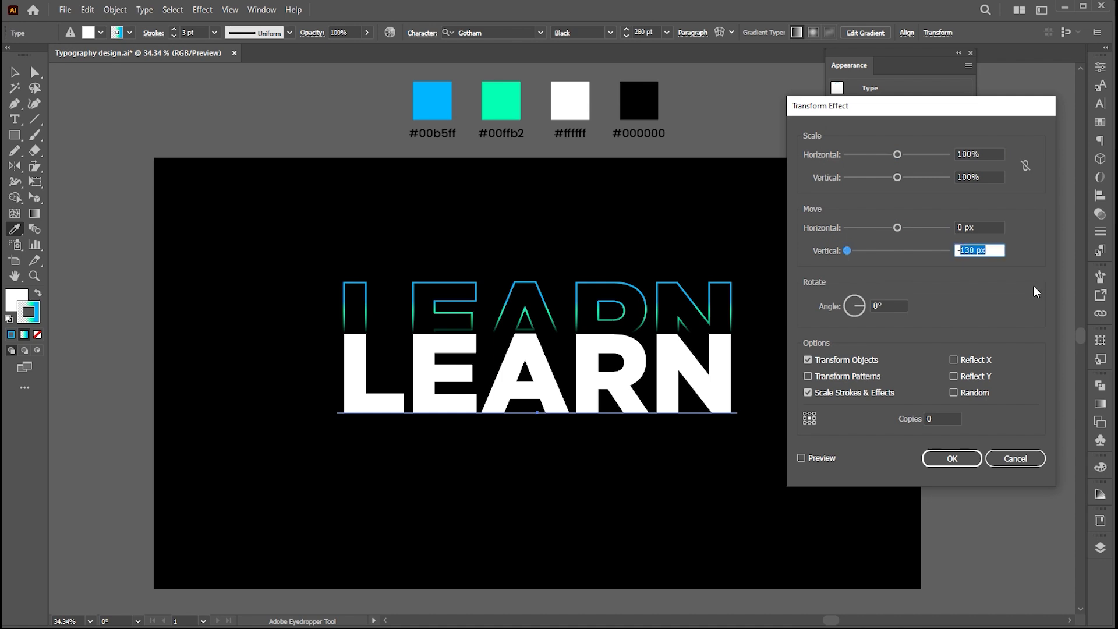
text(-230)
click(802, 458)
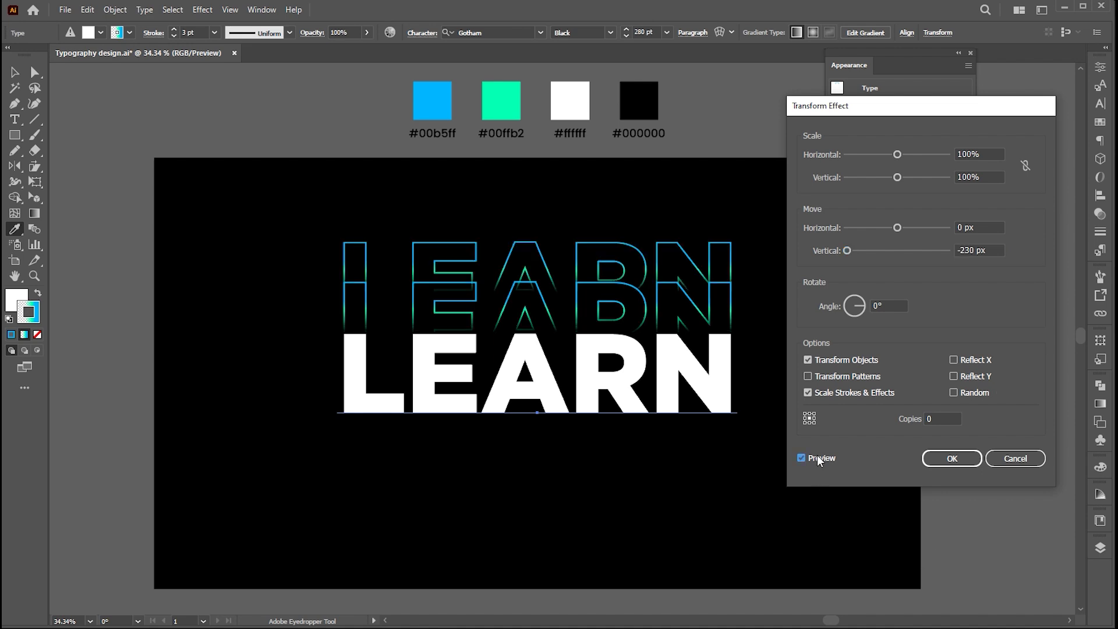
click(961, 460)
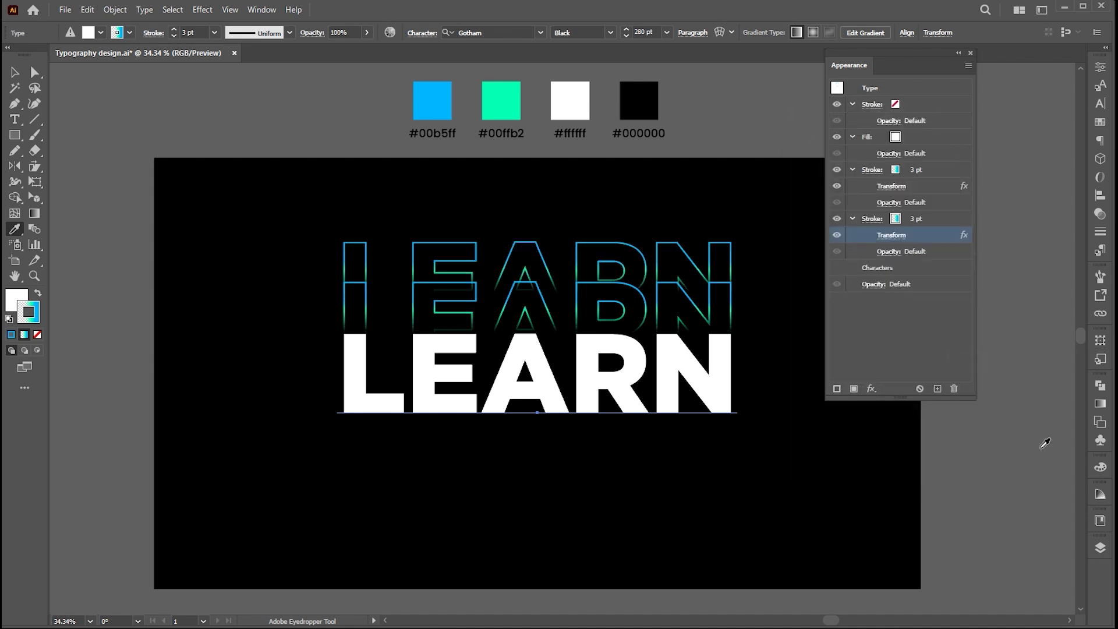
Move the gradient stop to 73.743% and colour it #00b5ff blue
click(1099, 406)
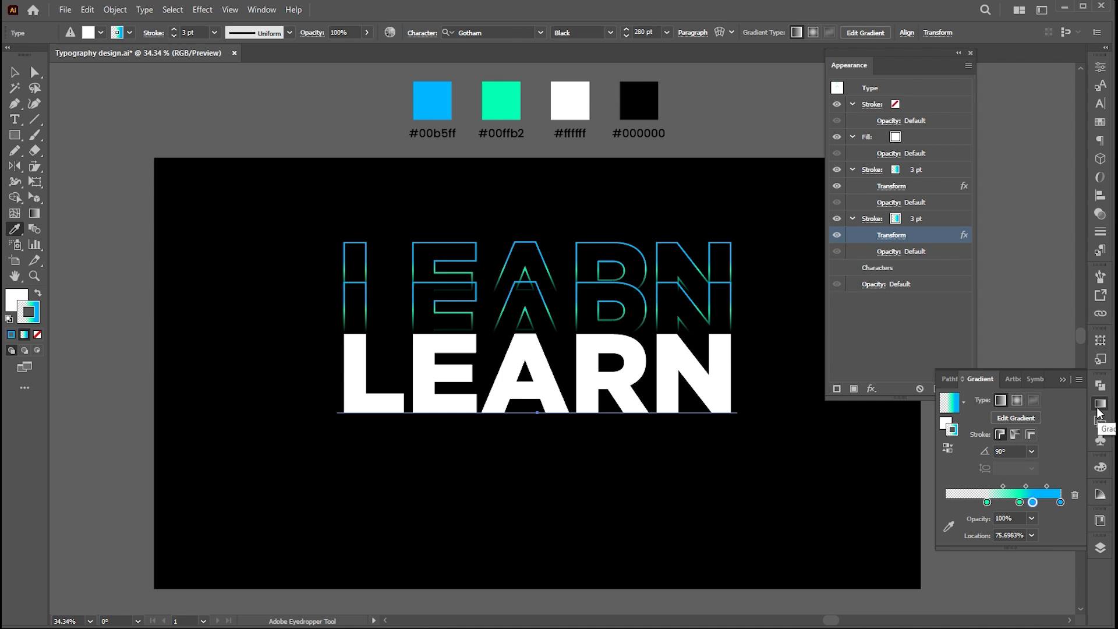
mouse_move(1033, 502)
mouse_down()
mouse_move(1045, 502)
mouse_move(999, 504)
mouse_move(1011, 505)
mouse_up()
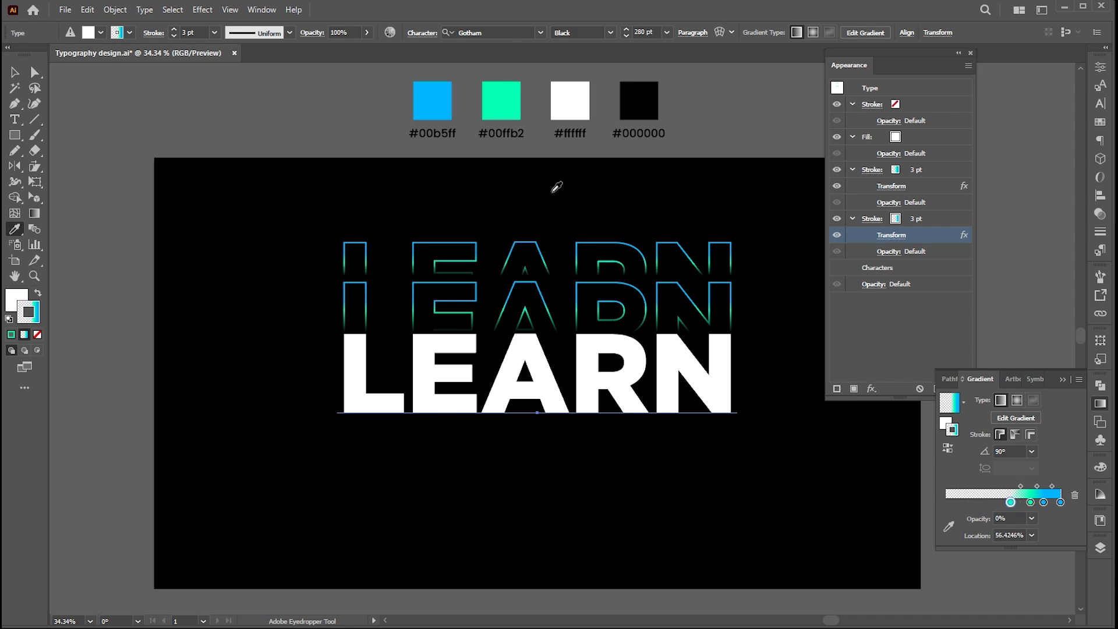
shift+click(431, 99)
click(1030, 502)
shift+click(441, 95)
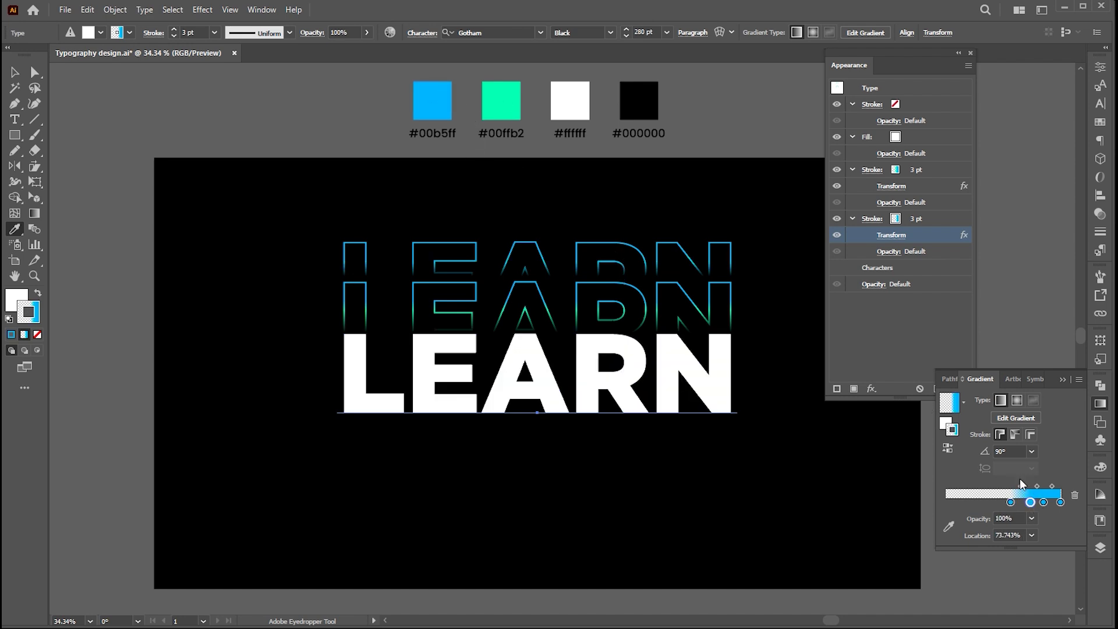
Duplicate the upper gradient stroke of LEARN in the Appearance panel
click(1065, 379)
key(v)
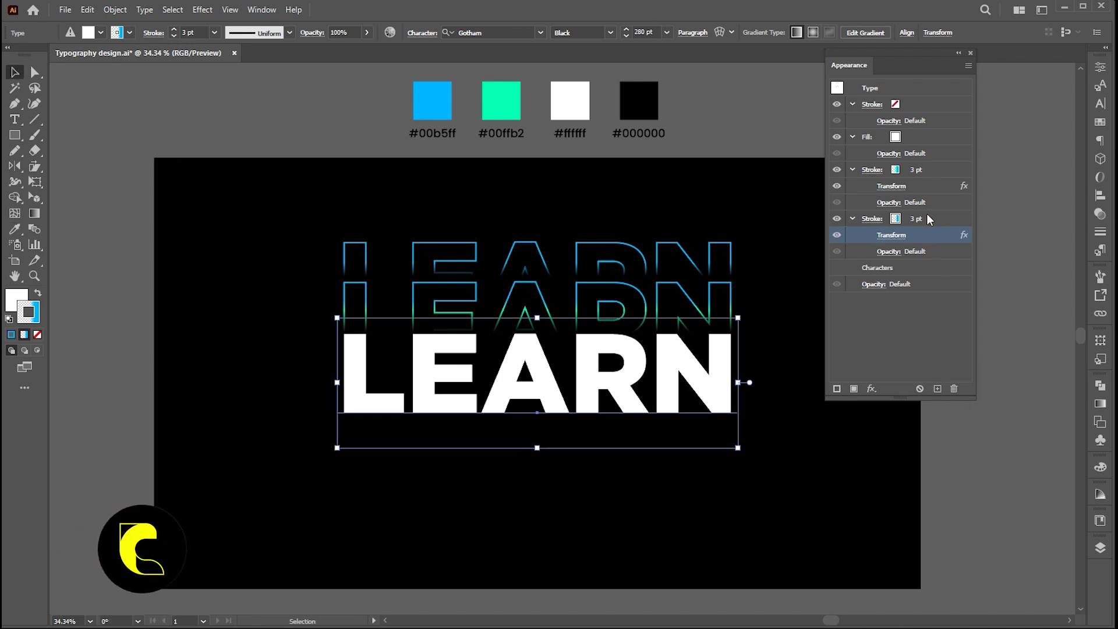
click(928, 214)
click(923, 173)
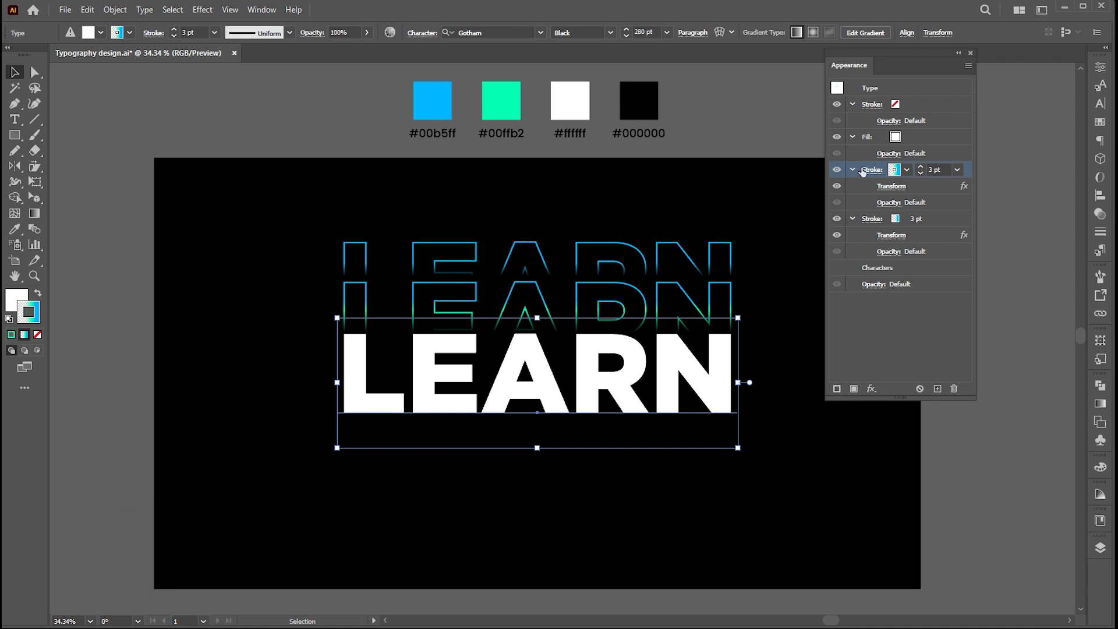
click(938, 388)
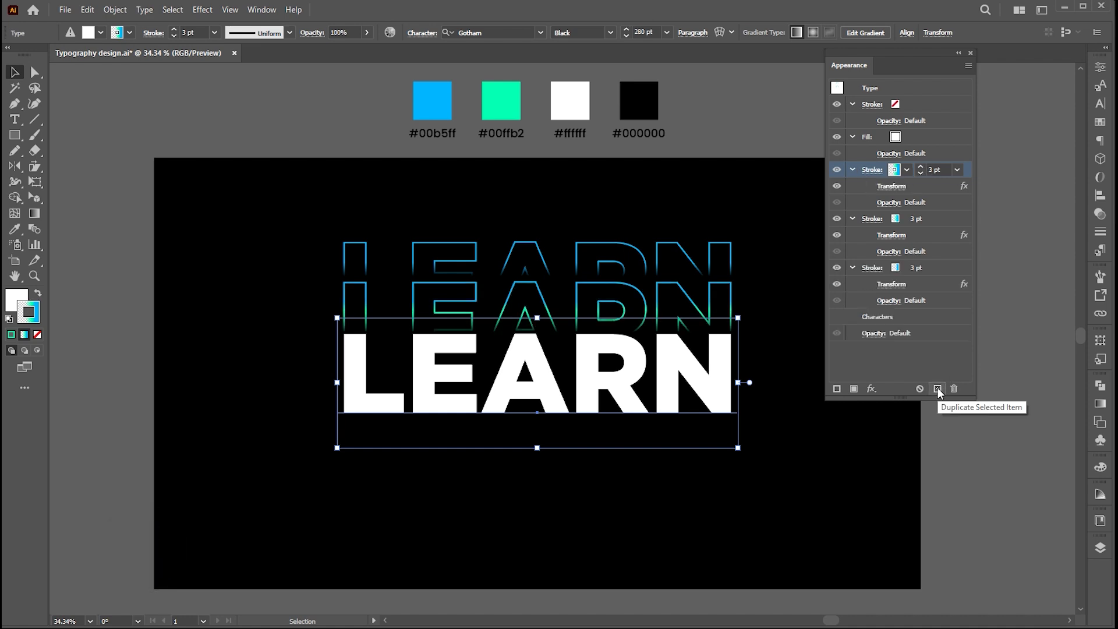
Set the duplicated stroke's Transform effect to move it 130 px down, with preview
click(935, 219)
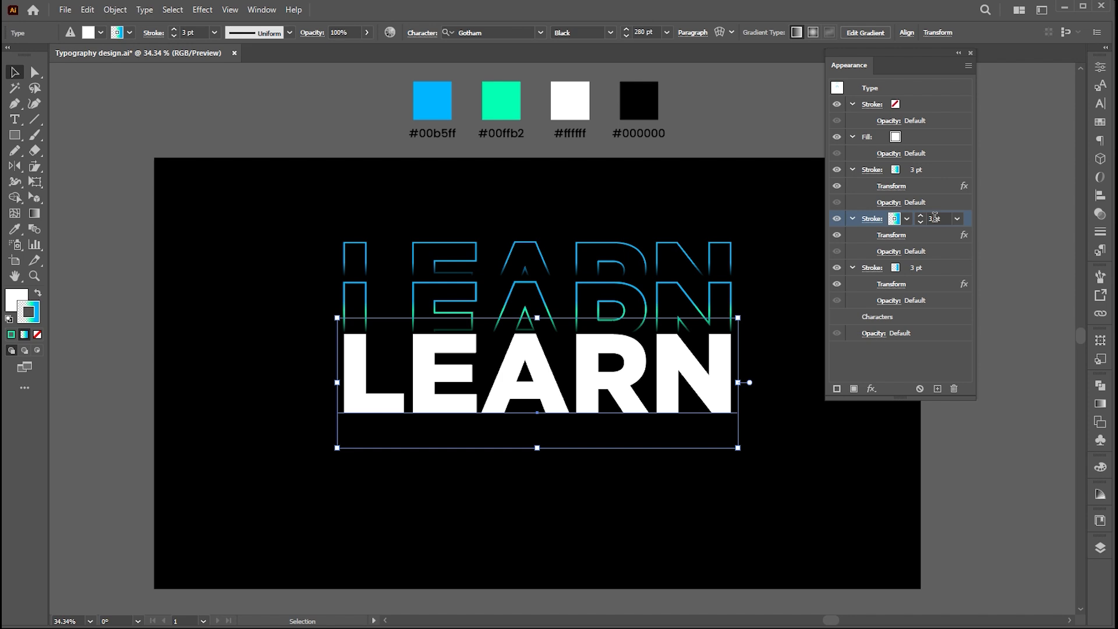
click(897, 237)
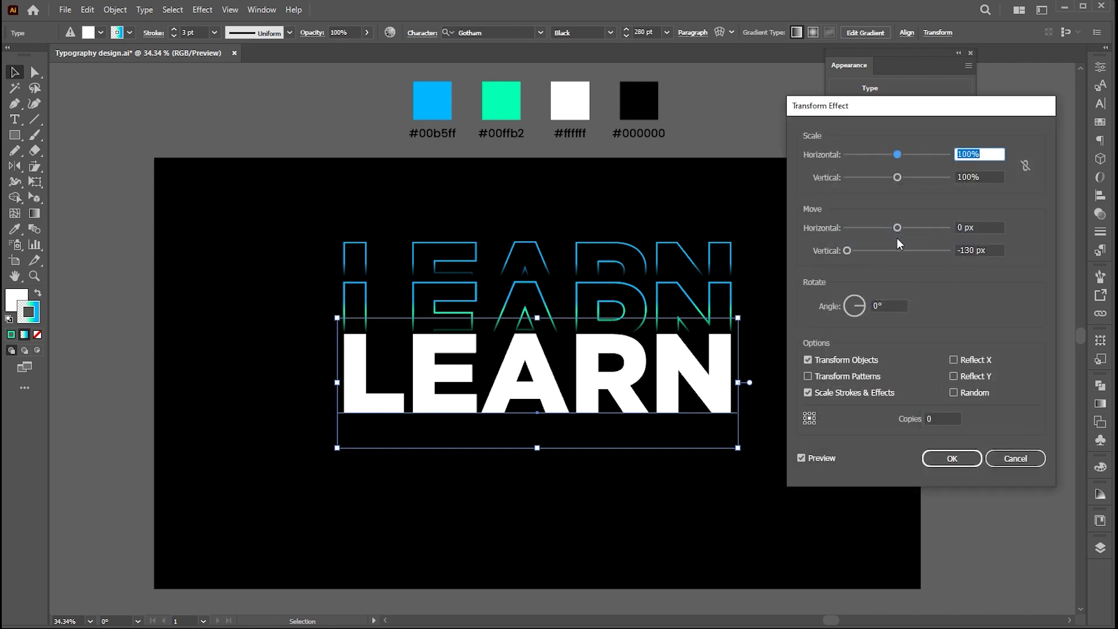
click(960, 249)
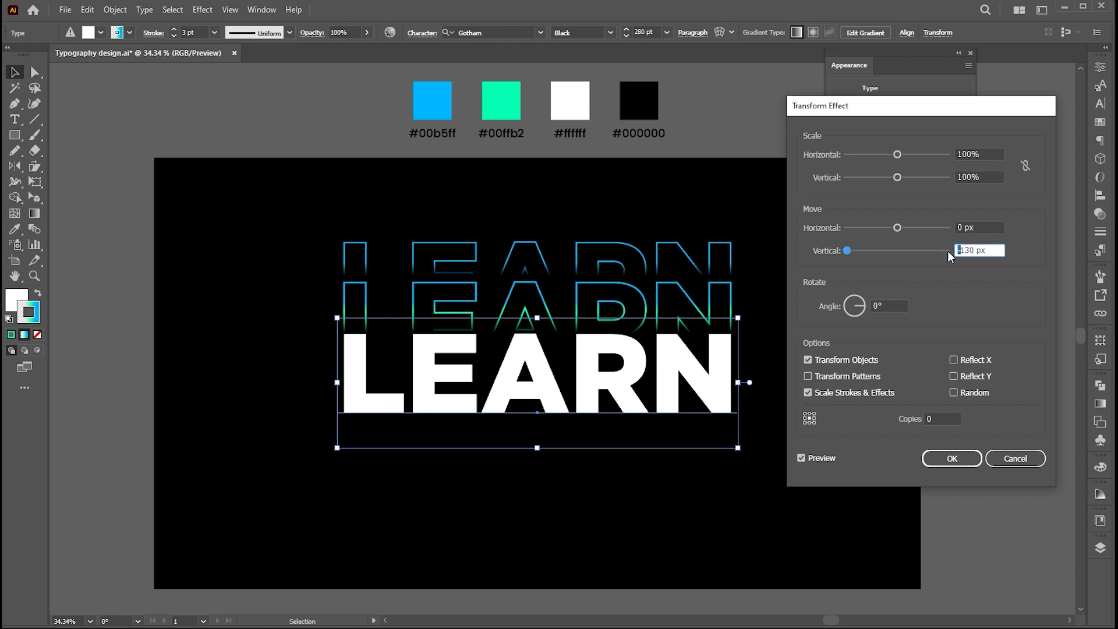
key(BackSpace)
click(820, 458)
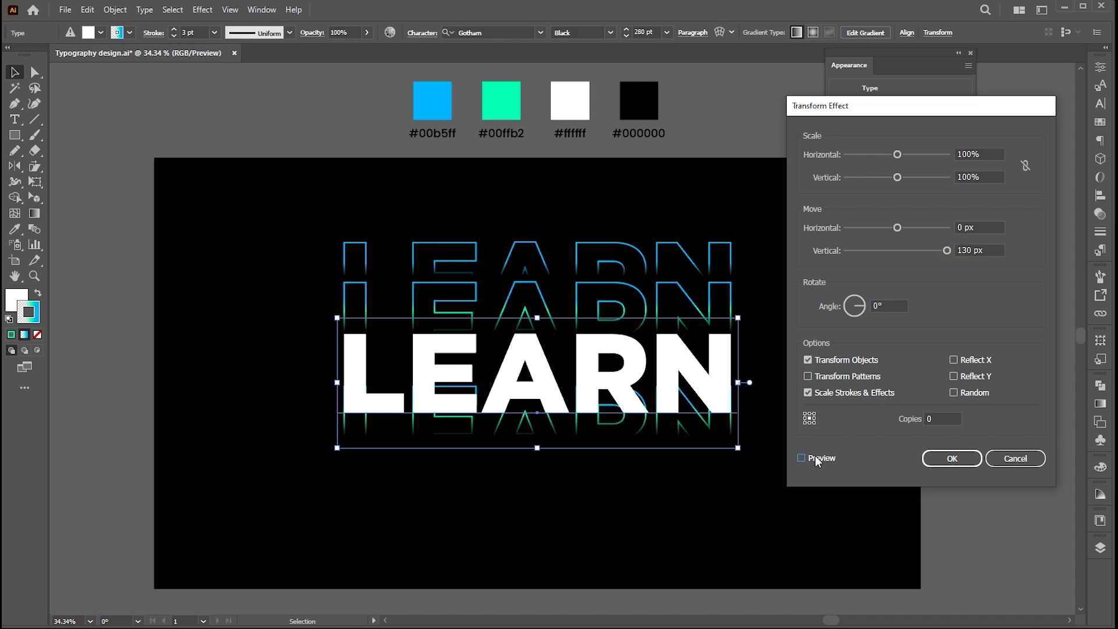
Apply the 130 px downward move and set the copy's gradient angle to -90°
click(954, 460)
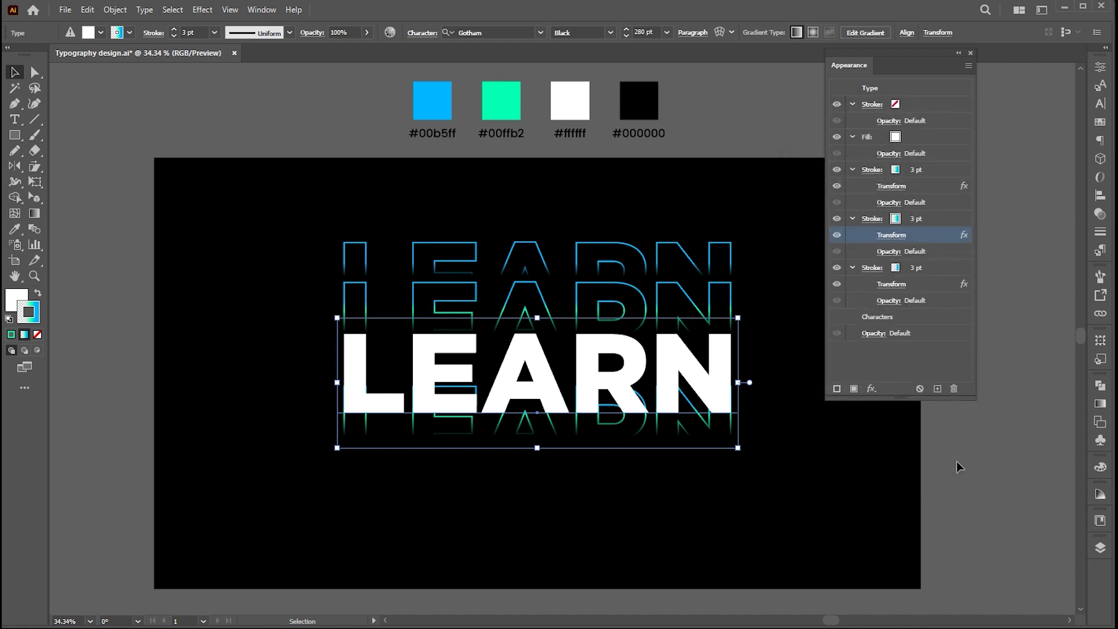
click(1099, 405)
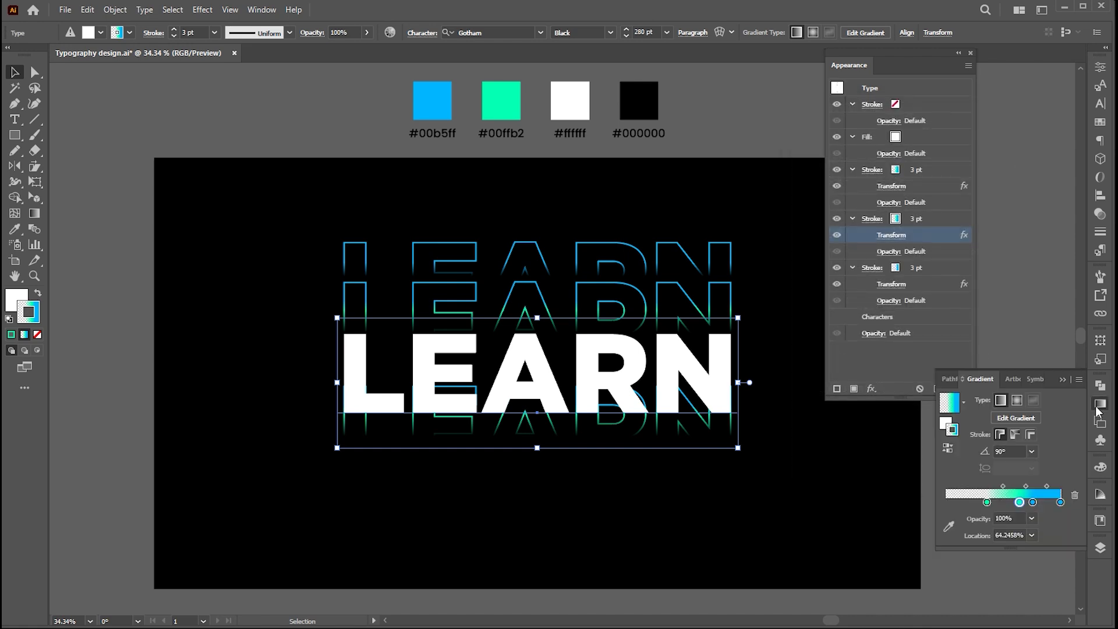
click(996, 451)
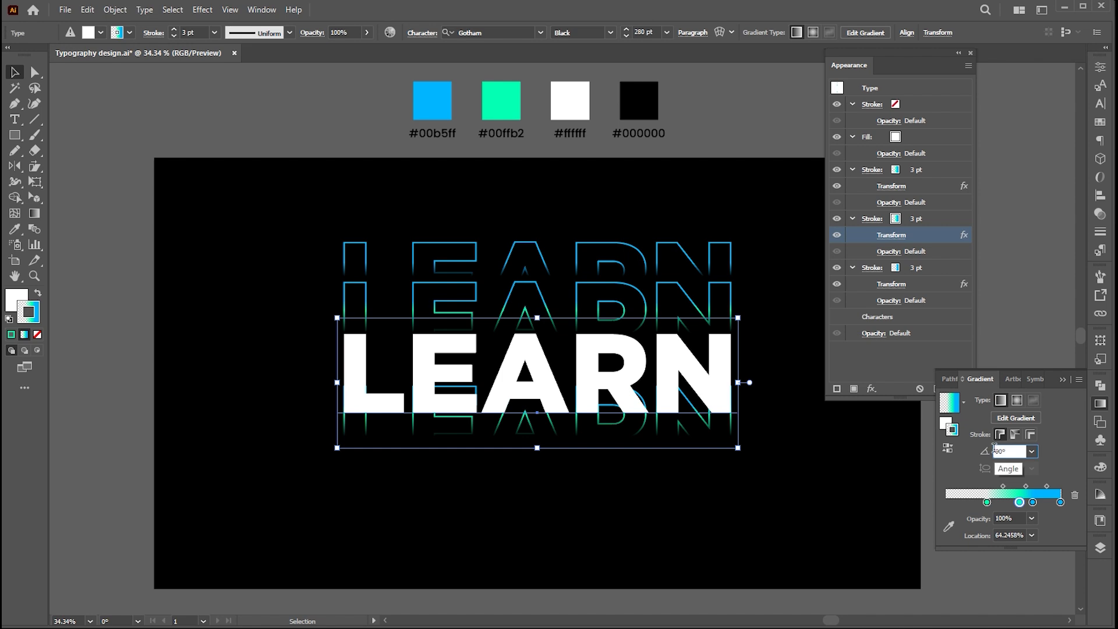
key(Return)
Recolour the two right gradient stops to green #00ffb2
click(1033, 502)
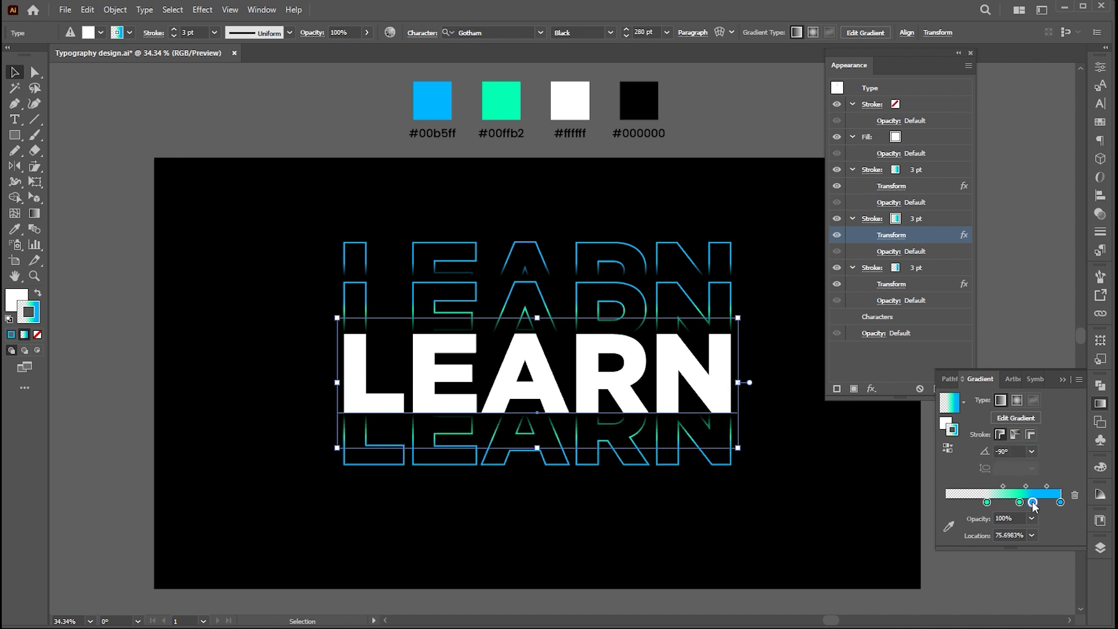
key(i)
shift+click(513, 103)
click(1061, 502)
shift+click(510, 92)
Close the gradient settings and select the third stroke in LEARN's appearance
key(v)
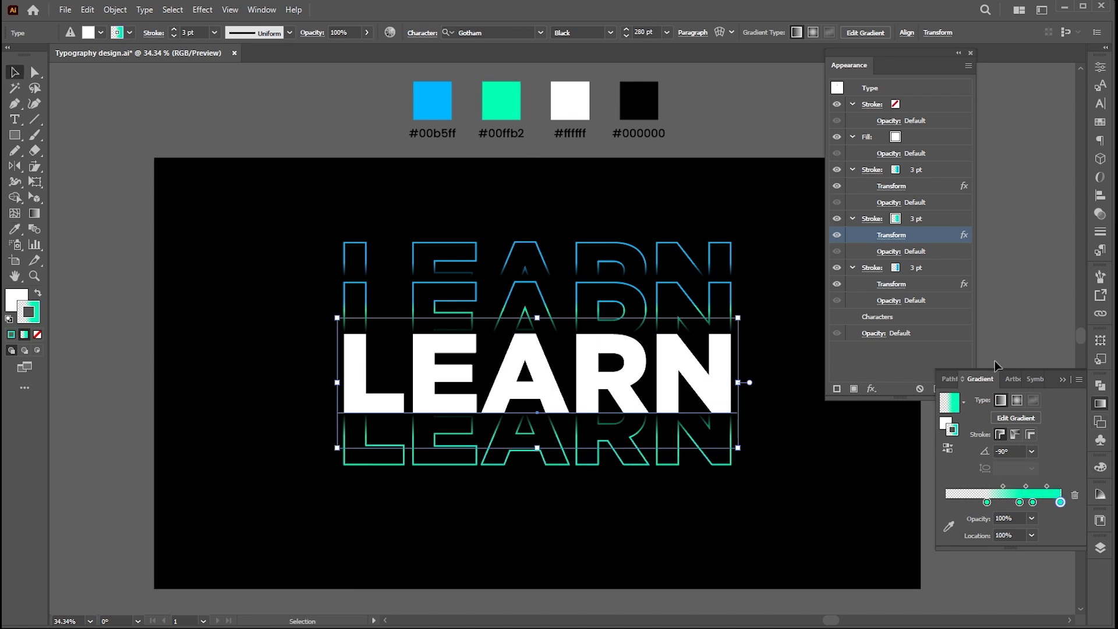
click(1061, 380)
click(938, 219)
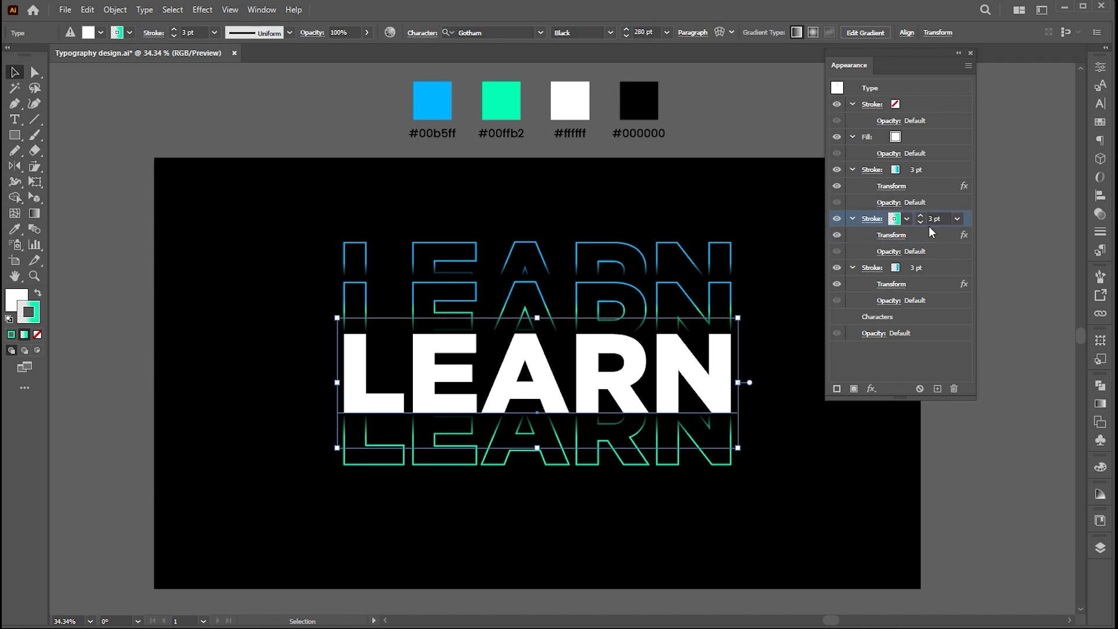
click(844, 270)
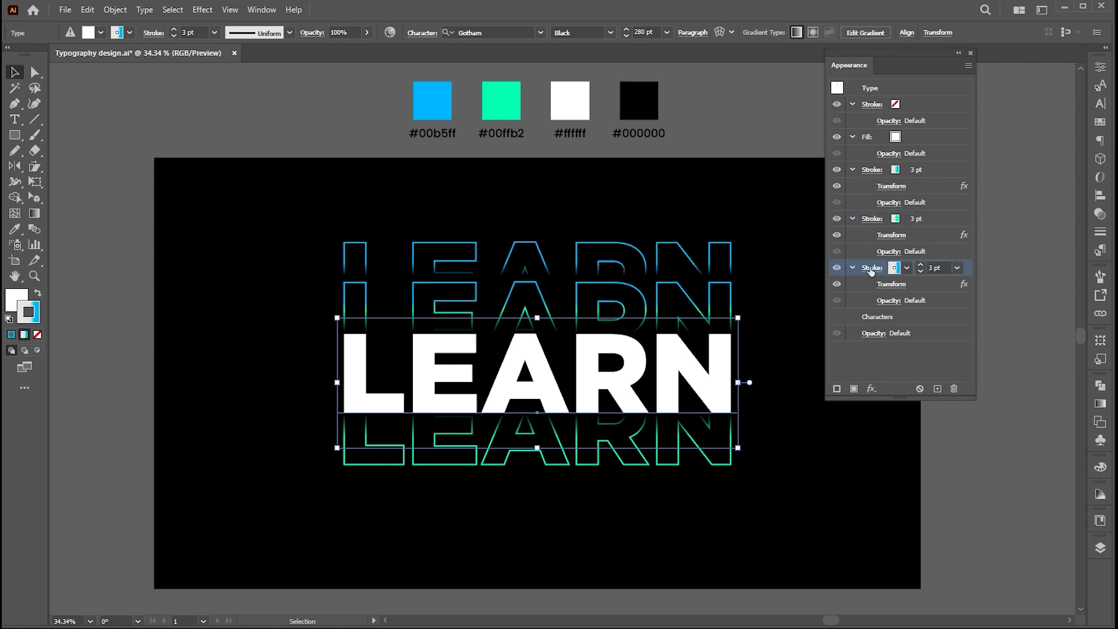
Duplicate the third stroke and set its Transform effect to move 230 px down
click(938, 389)
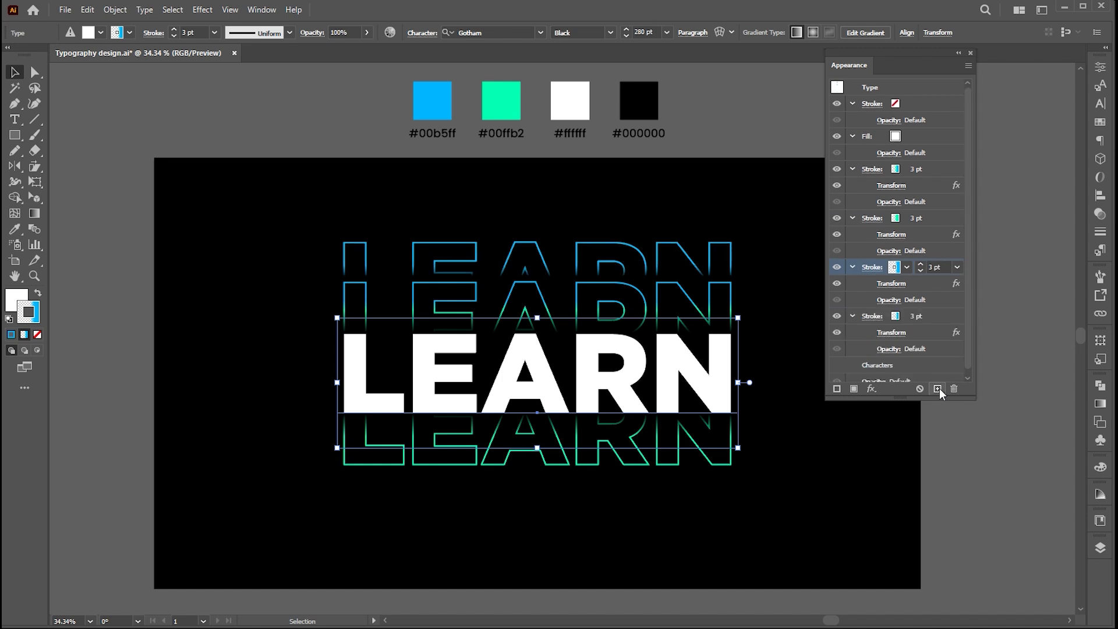
click(897, 333)
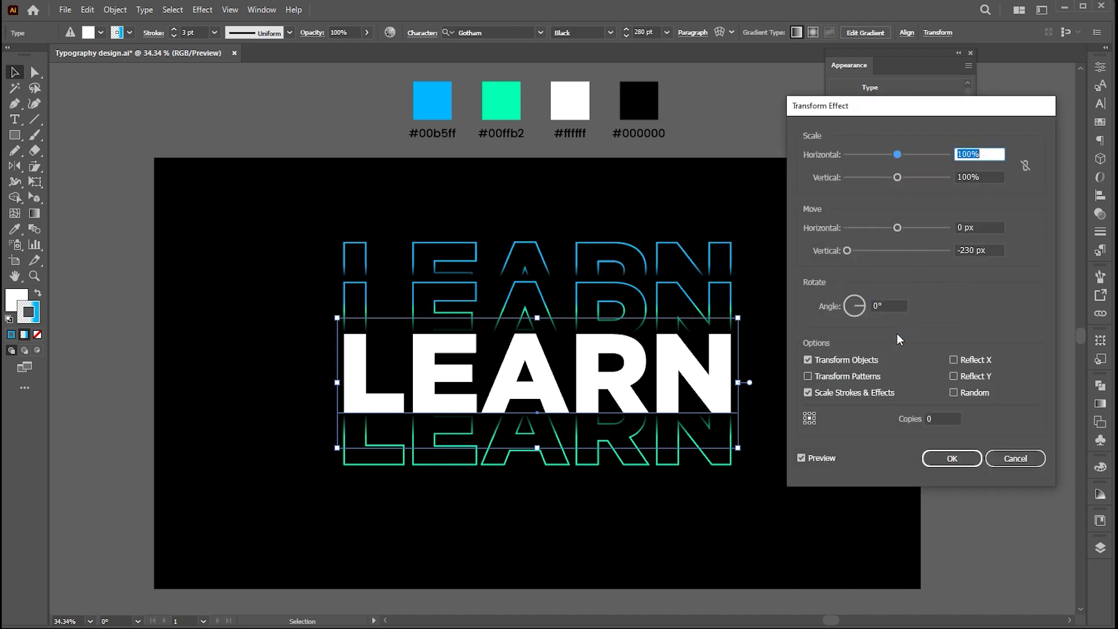
click(960, 250)
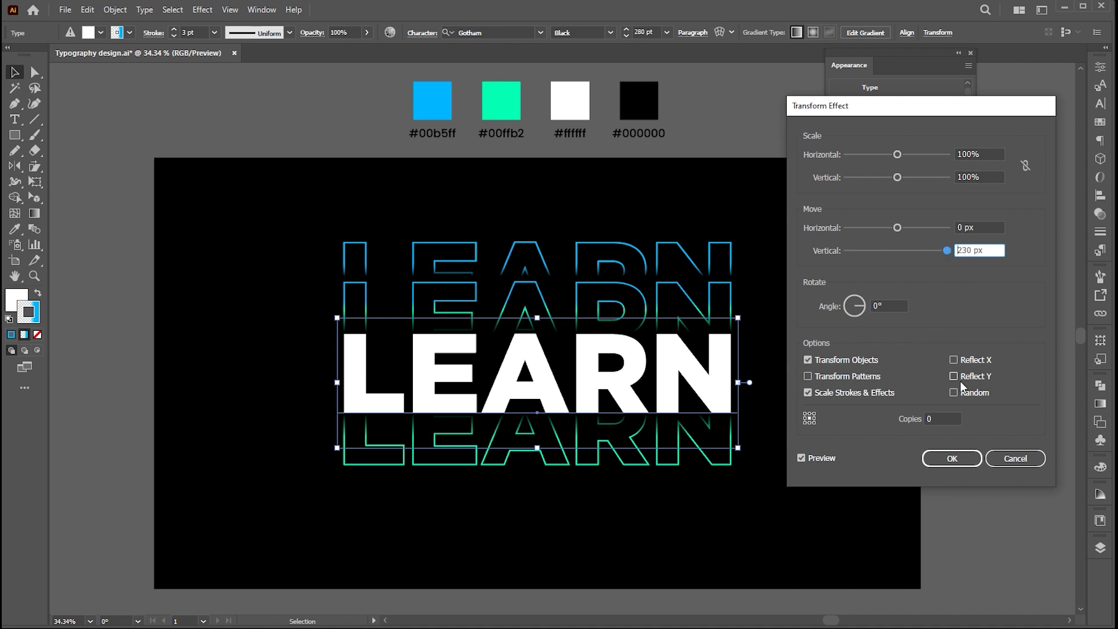
click(958, 458)
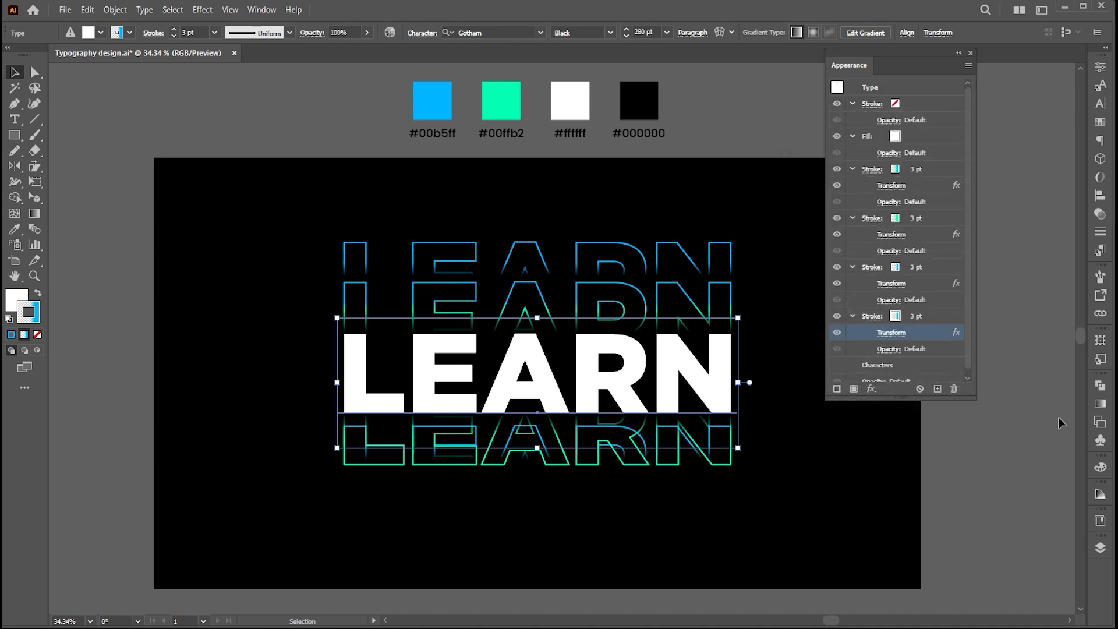
click(1101, 404)
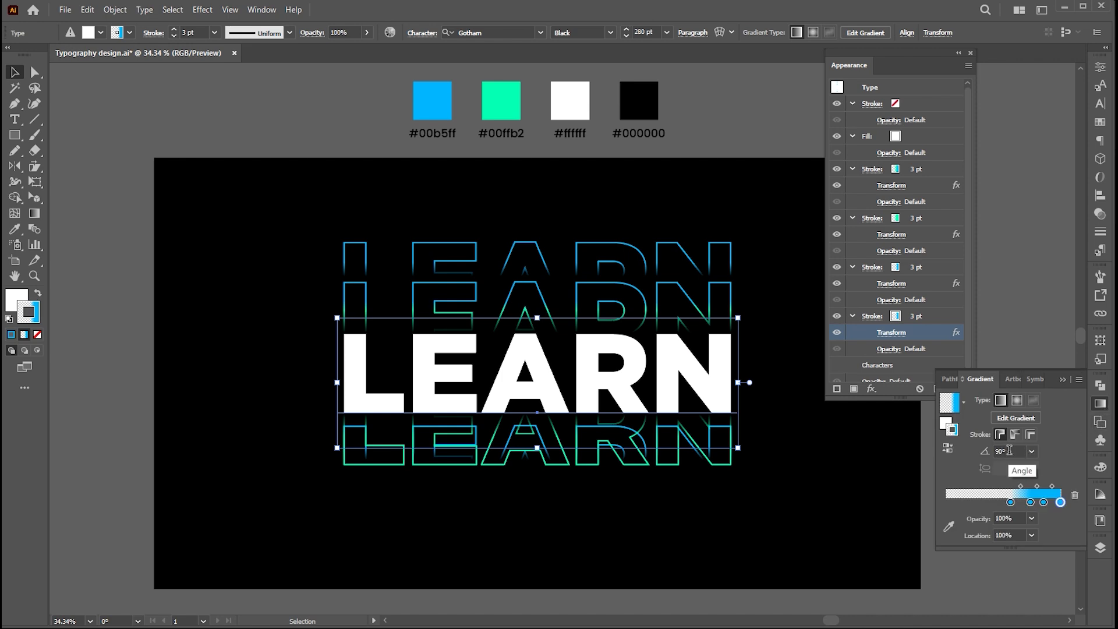
Set the bottom copy's gradient angle to -90°
click(980, 452)
text(-0)
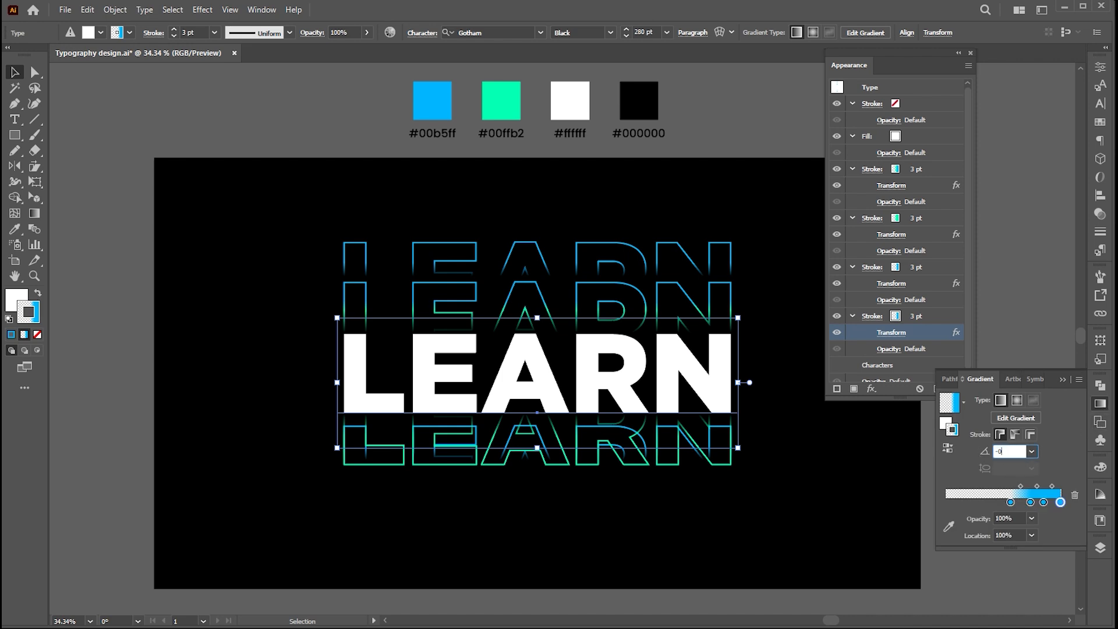
key(Return)
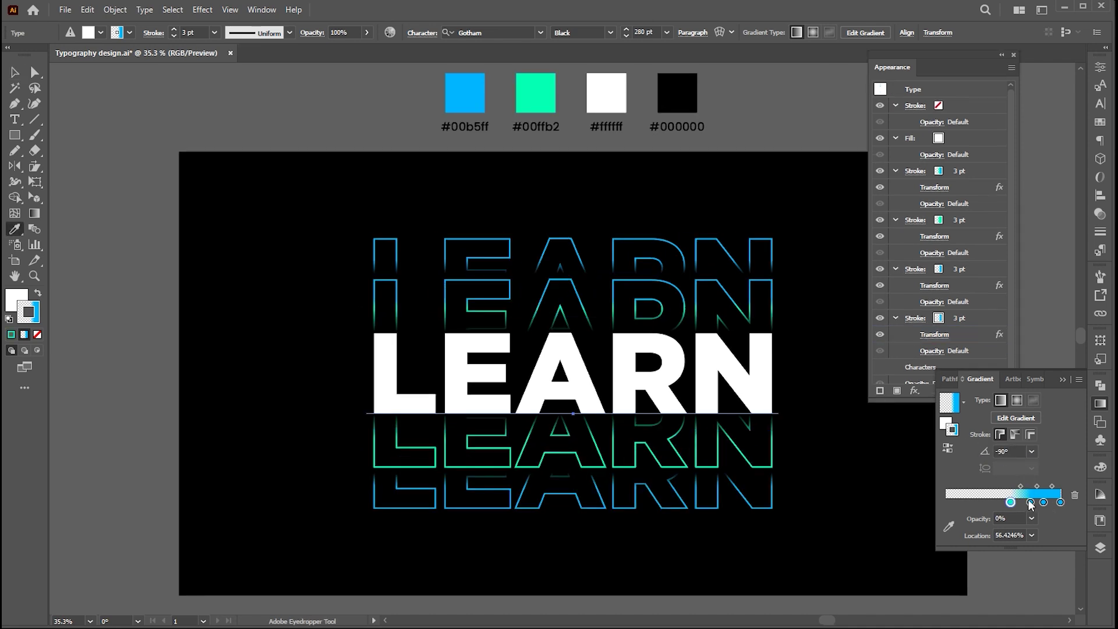
Colour all its gradient stops green #00ffb2, then deselect the LEARN text
click(536, 94)
click(1044, 502)
click(518, 99)
click(1059, 502)
click(543, 94)
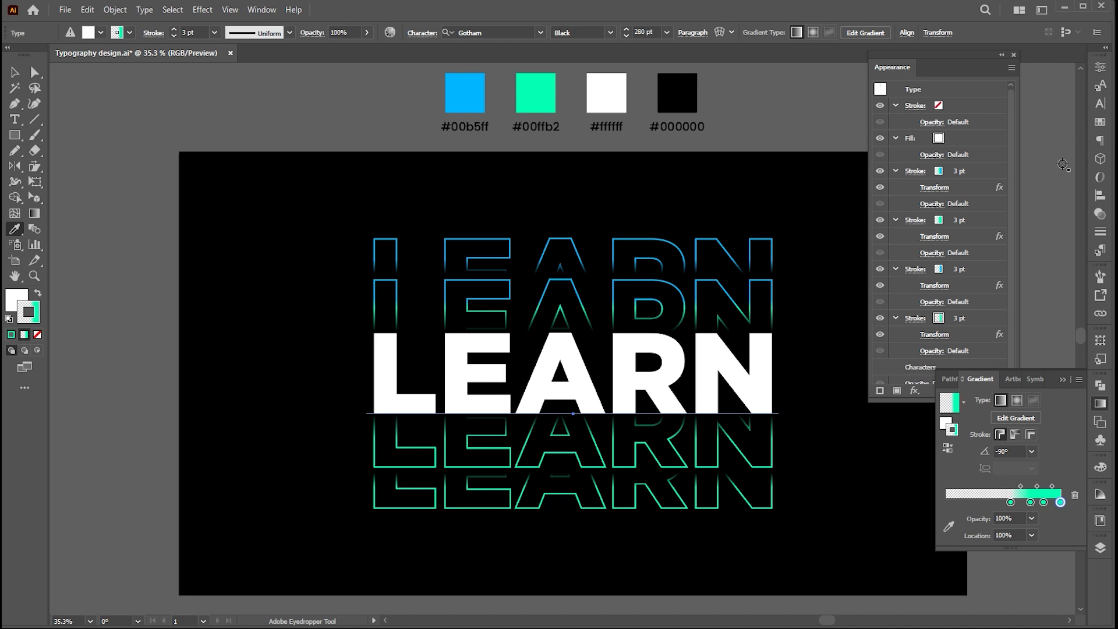
key(v)
click(996, 345)
scroll(996, 345, up, 2)
drag(893, 399, 928, 375)
double_click(765, 349)
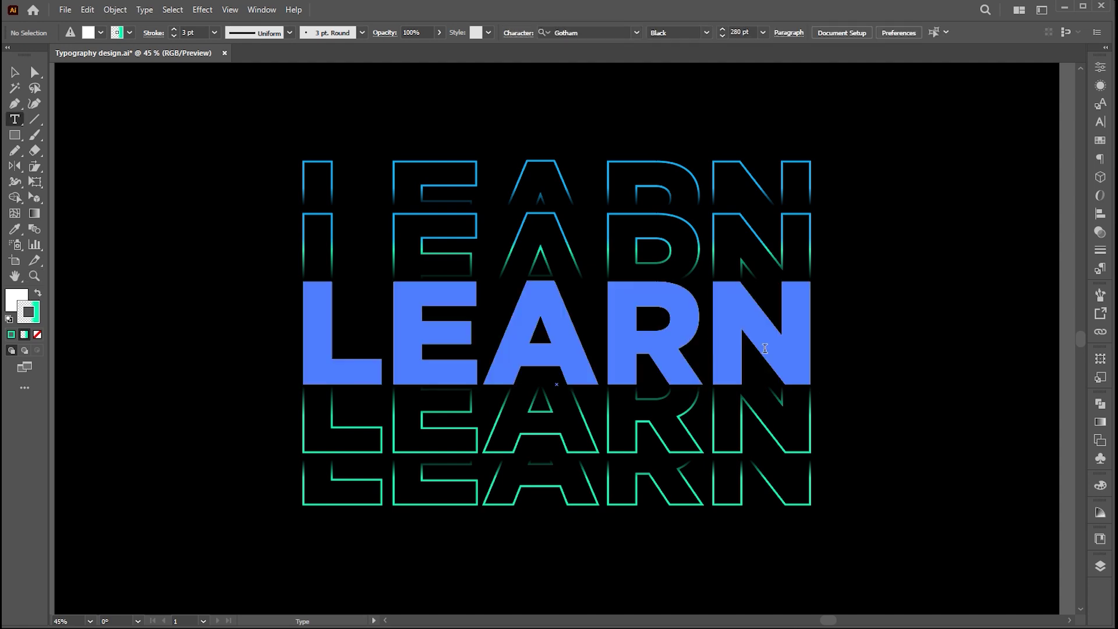
text(TEXT)
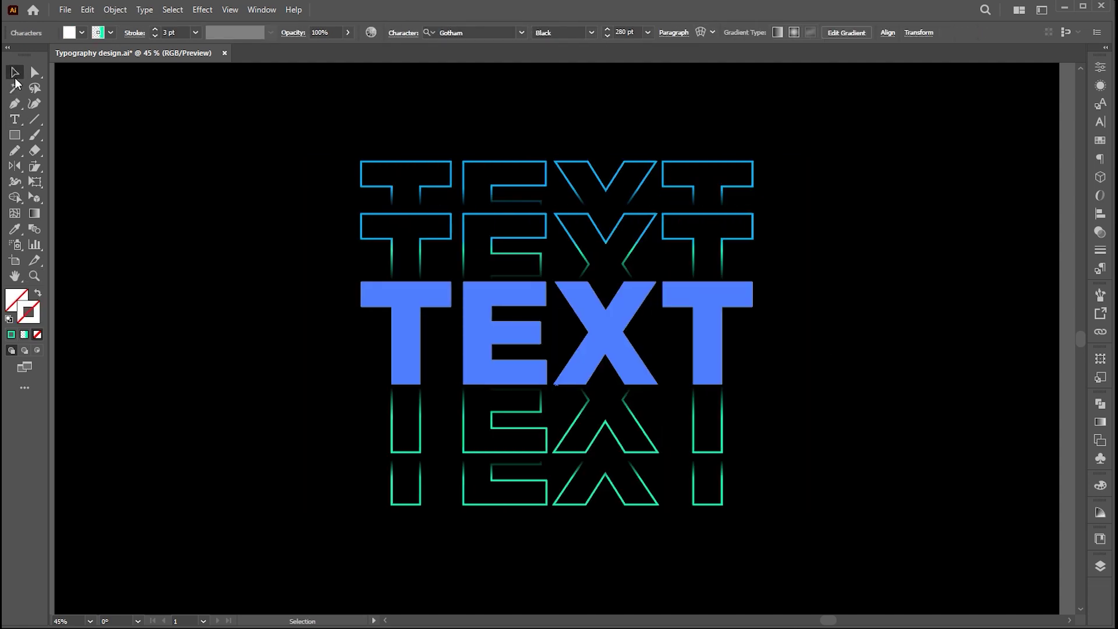
key(Escape)
double_click(676, 325)
text(EFFECT)
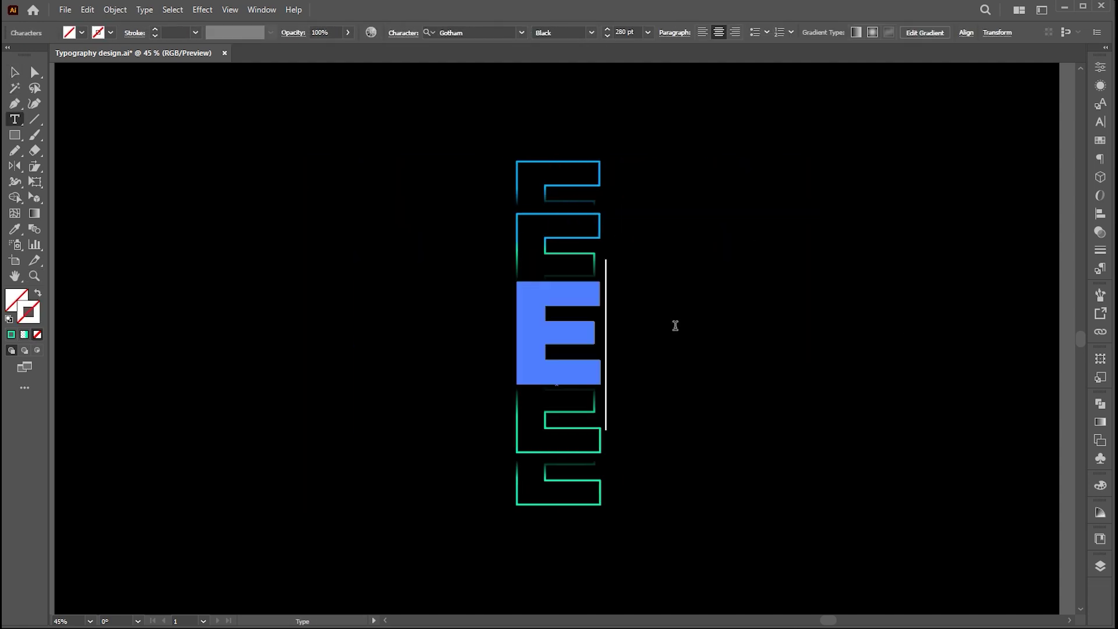
click(14, 87)
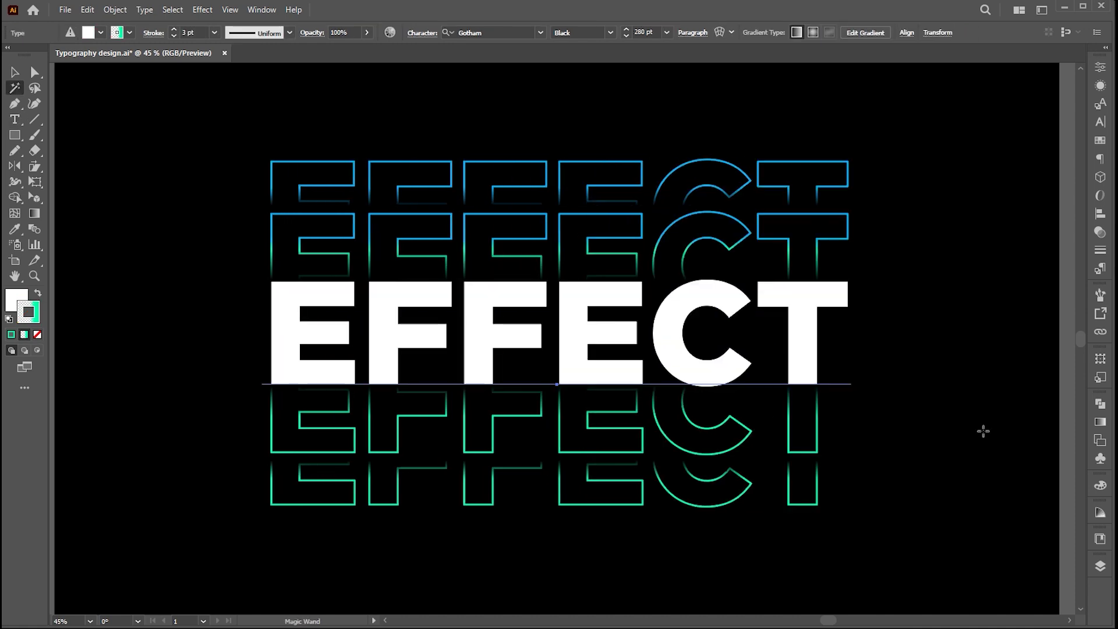
key(t)
double_click(749, 367)
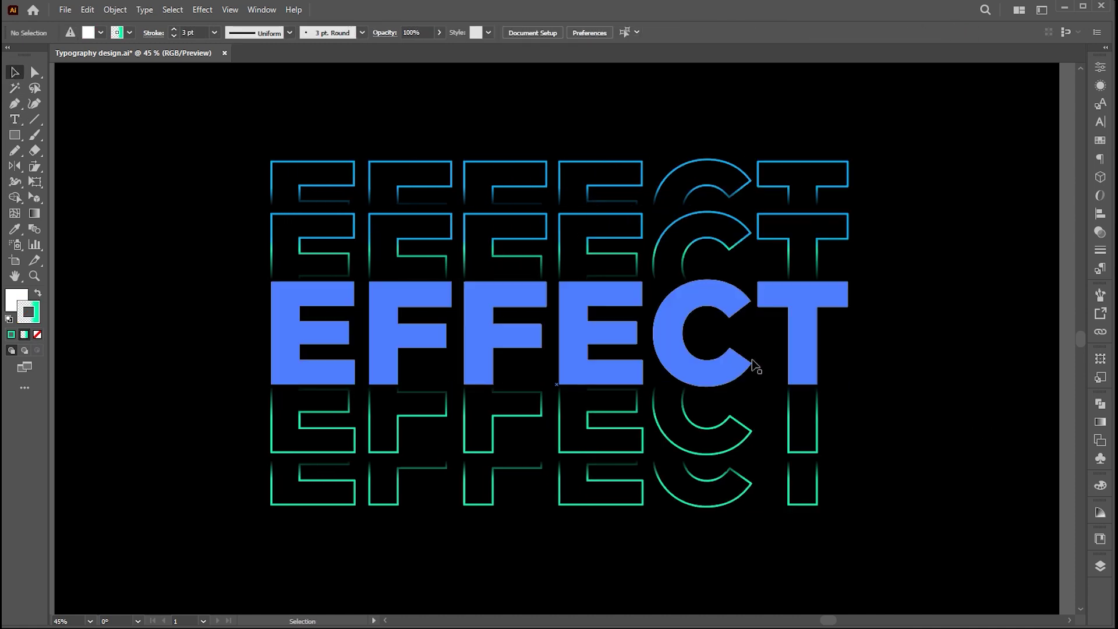
double_click(760, 333)
text(LEARN)
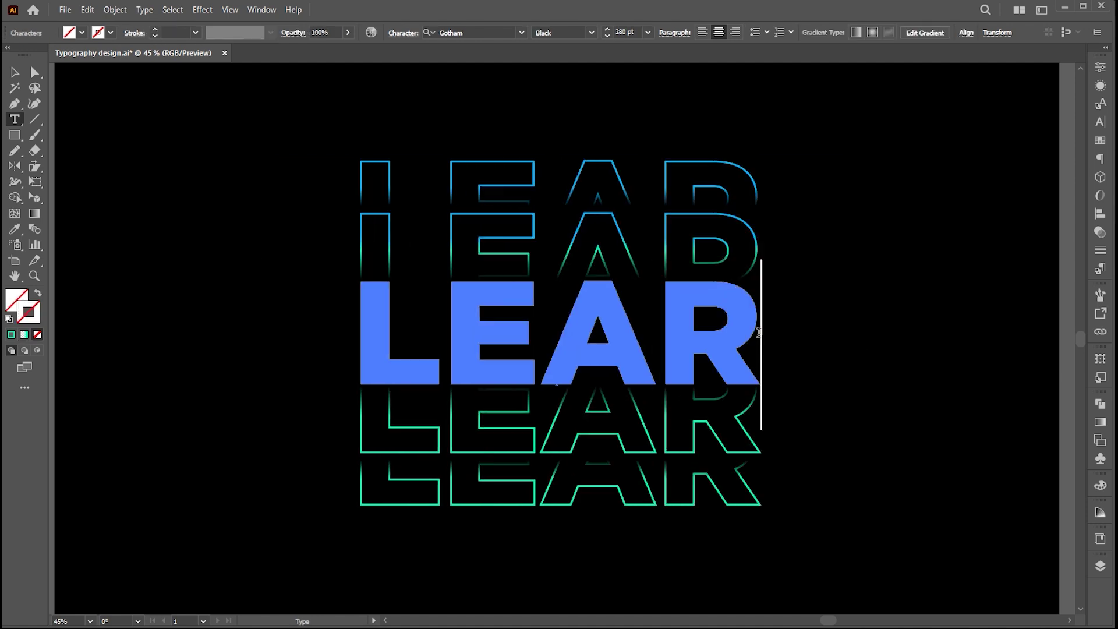
key(BackSpace)
key(BackSpace)
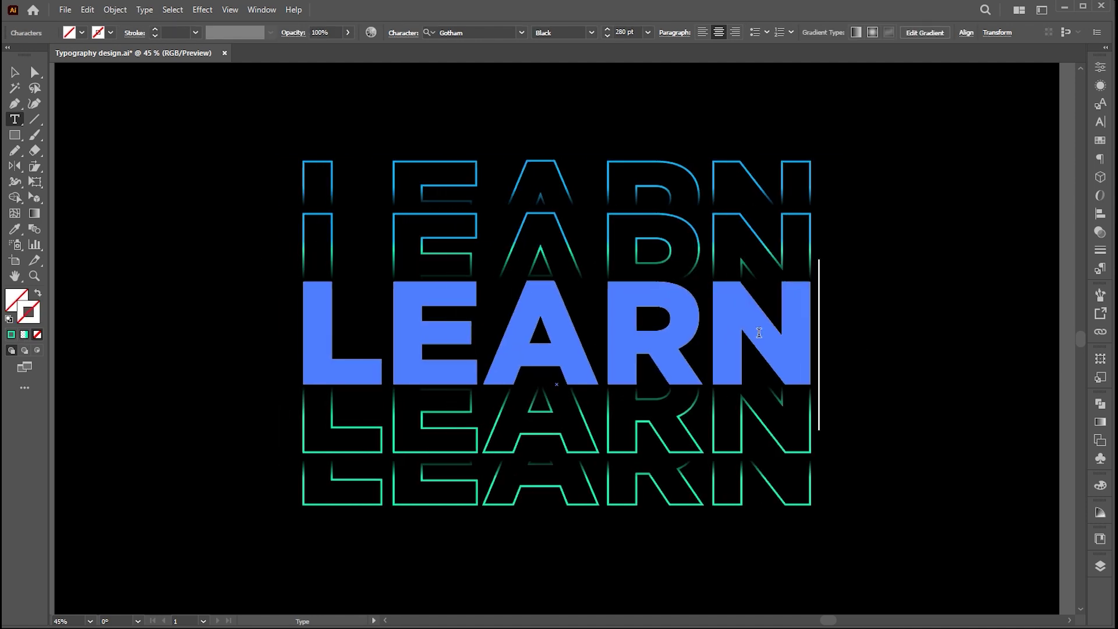
click(14, 72)
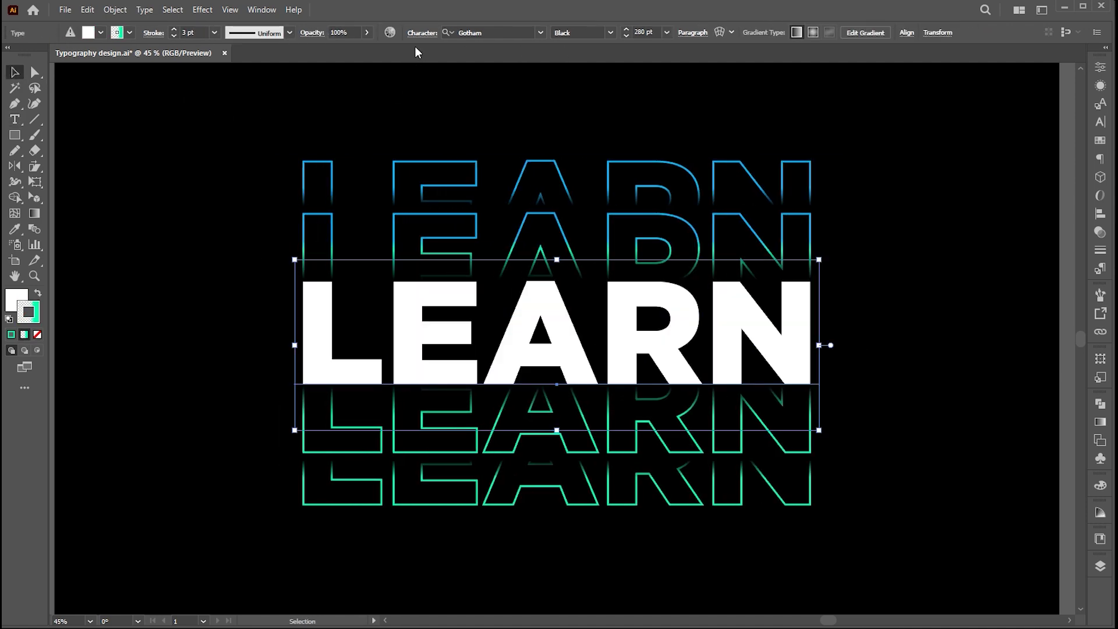
Drag the Recolor Artwork wheel to shift the echoes to deeper blue and teal, then close it
drag(868, 364, 877, 295)
drag(868, 352, 873, 373)
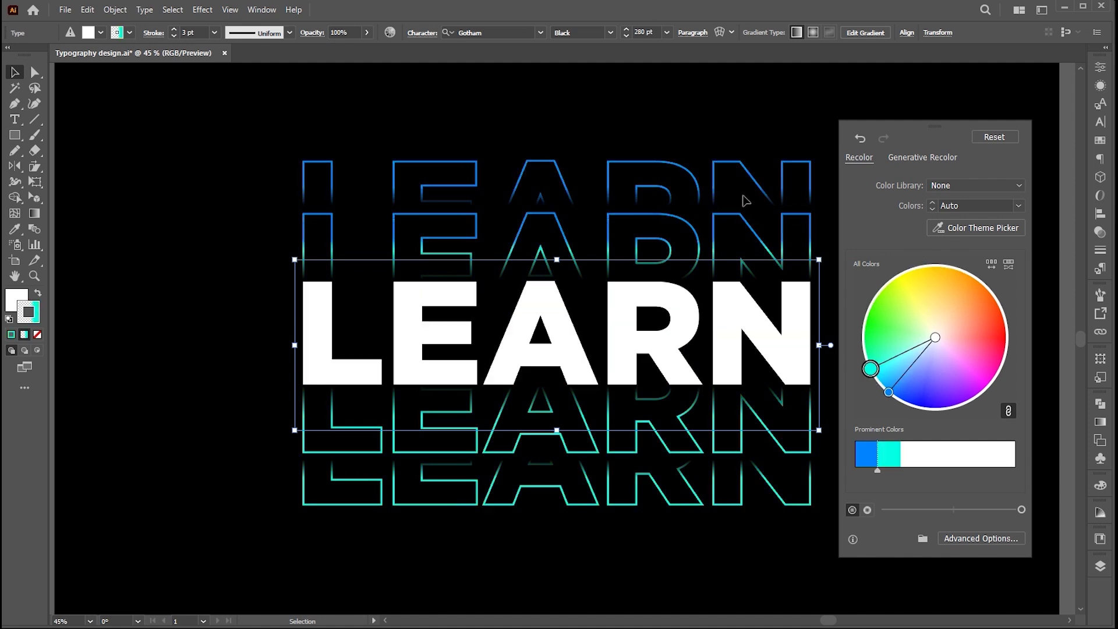
click(725, 128)
scroll(928, 334, down, 3)
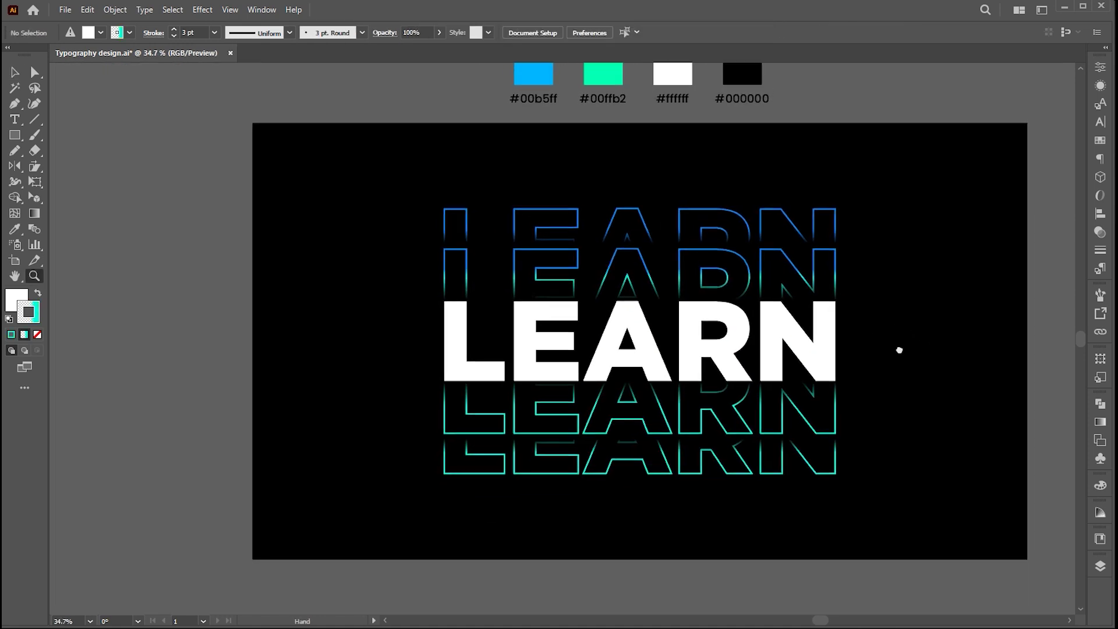